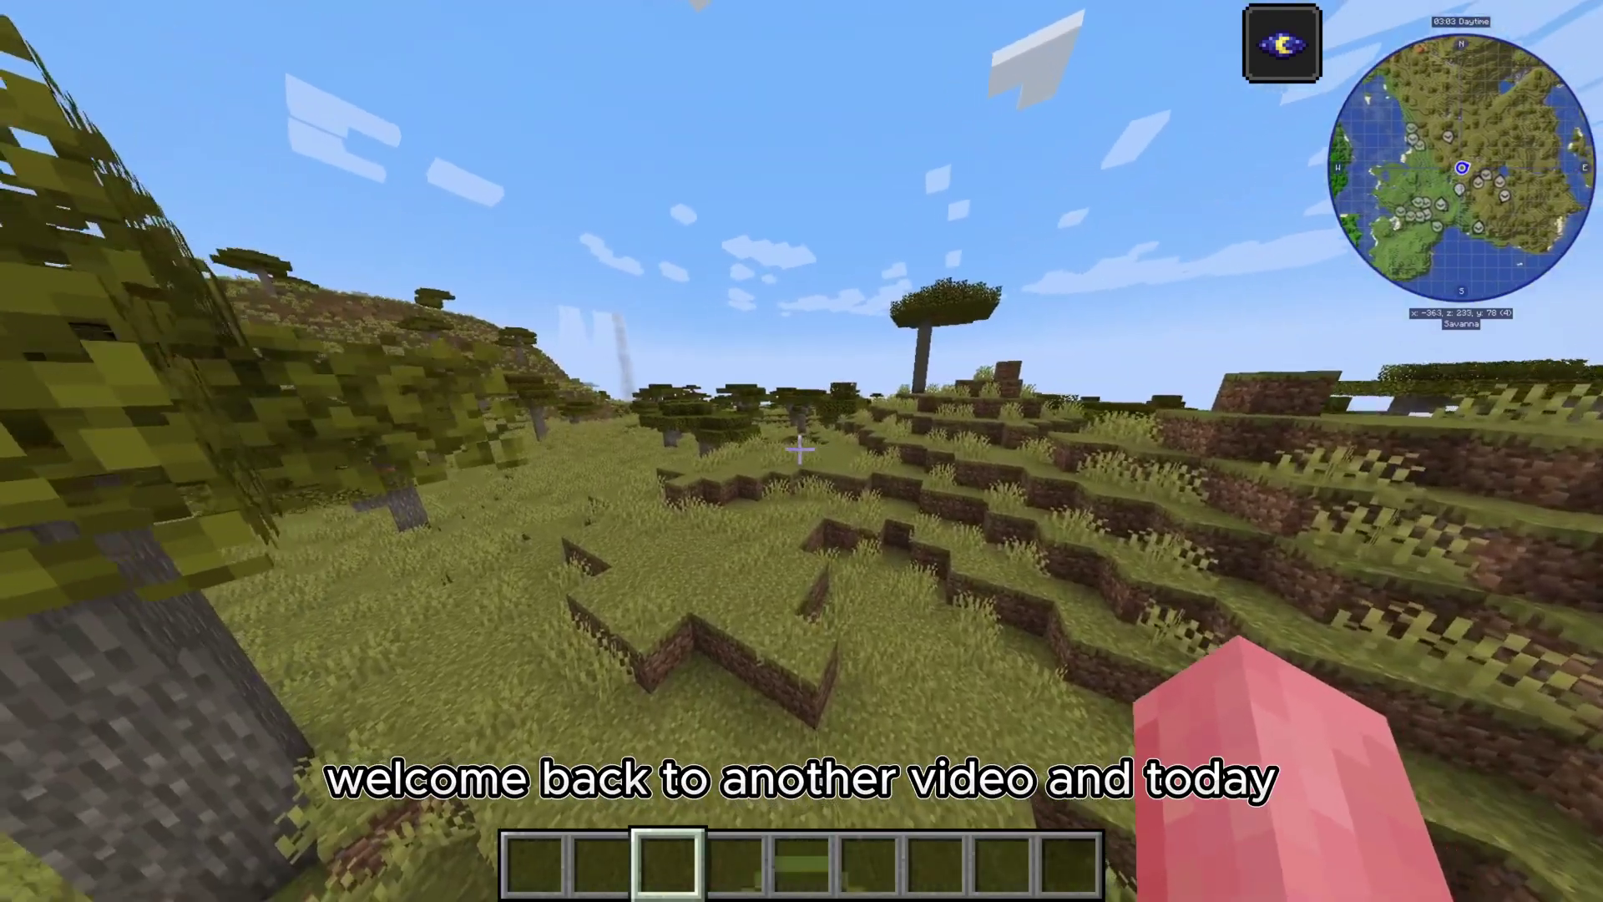
key("t")
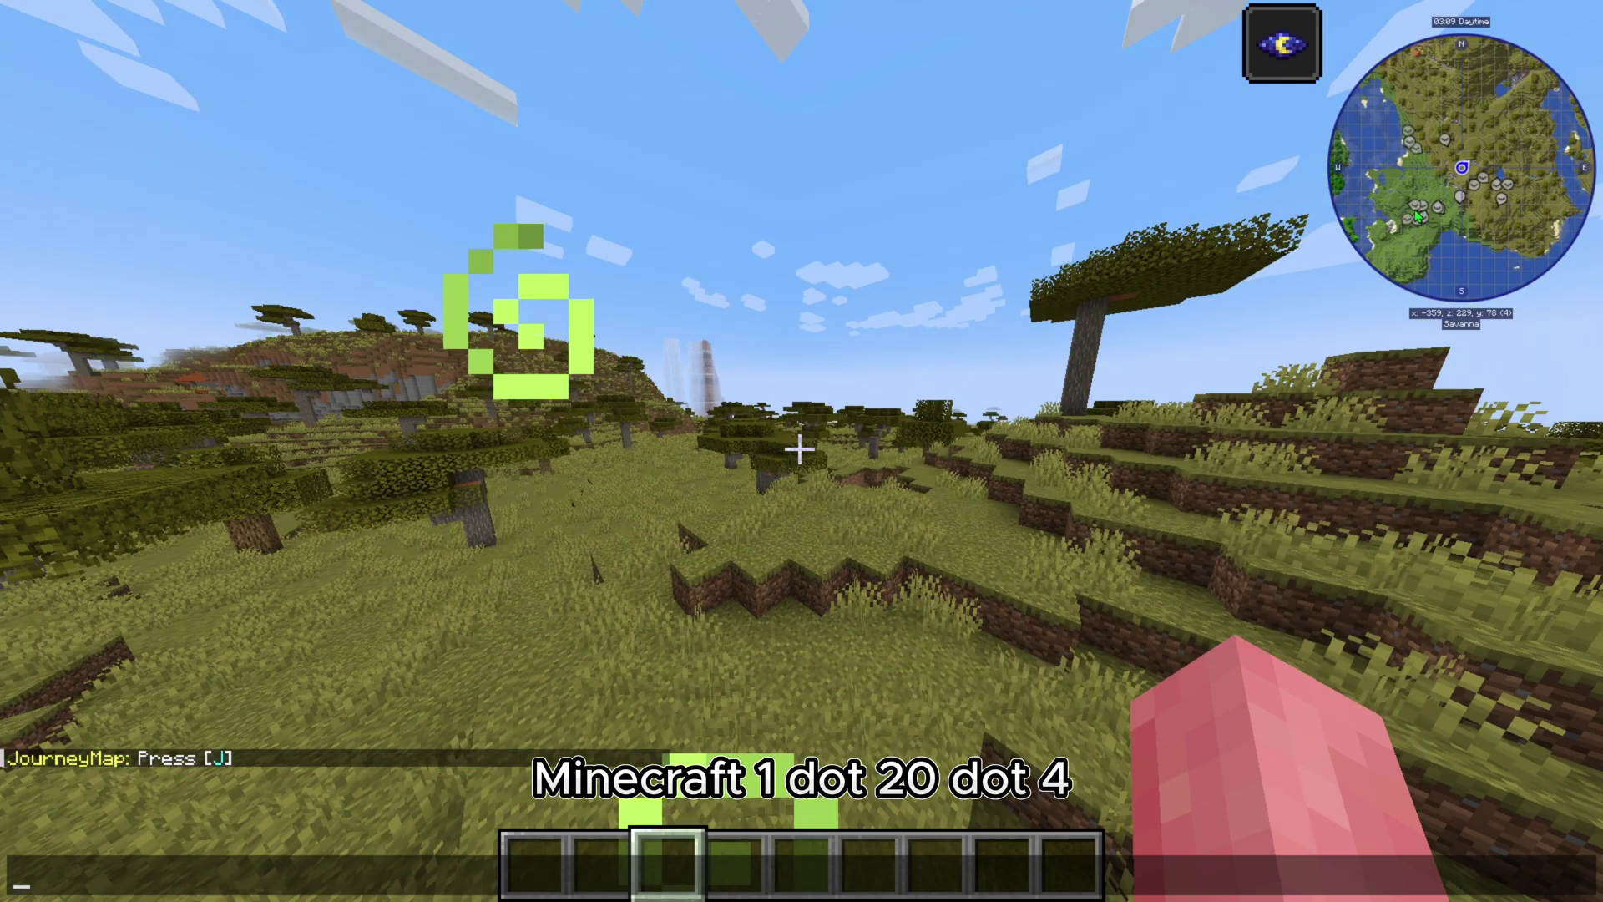
key("j")
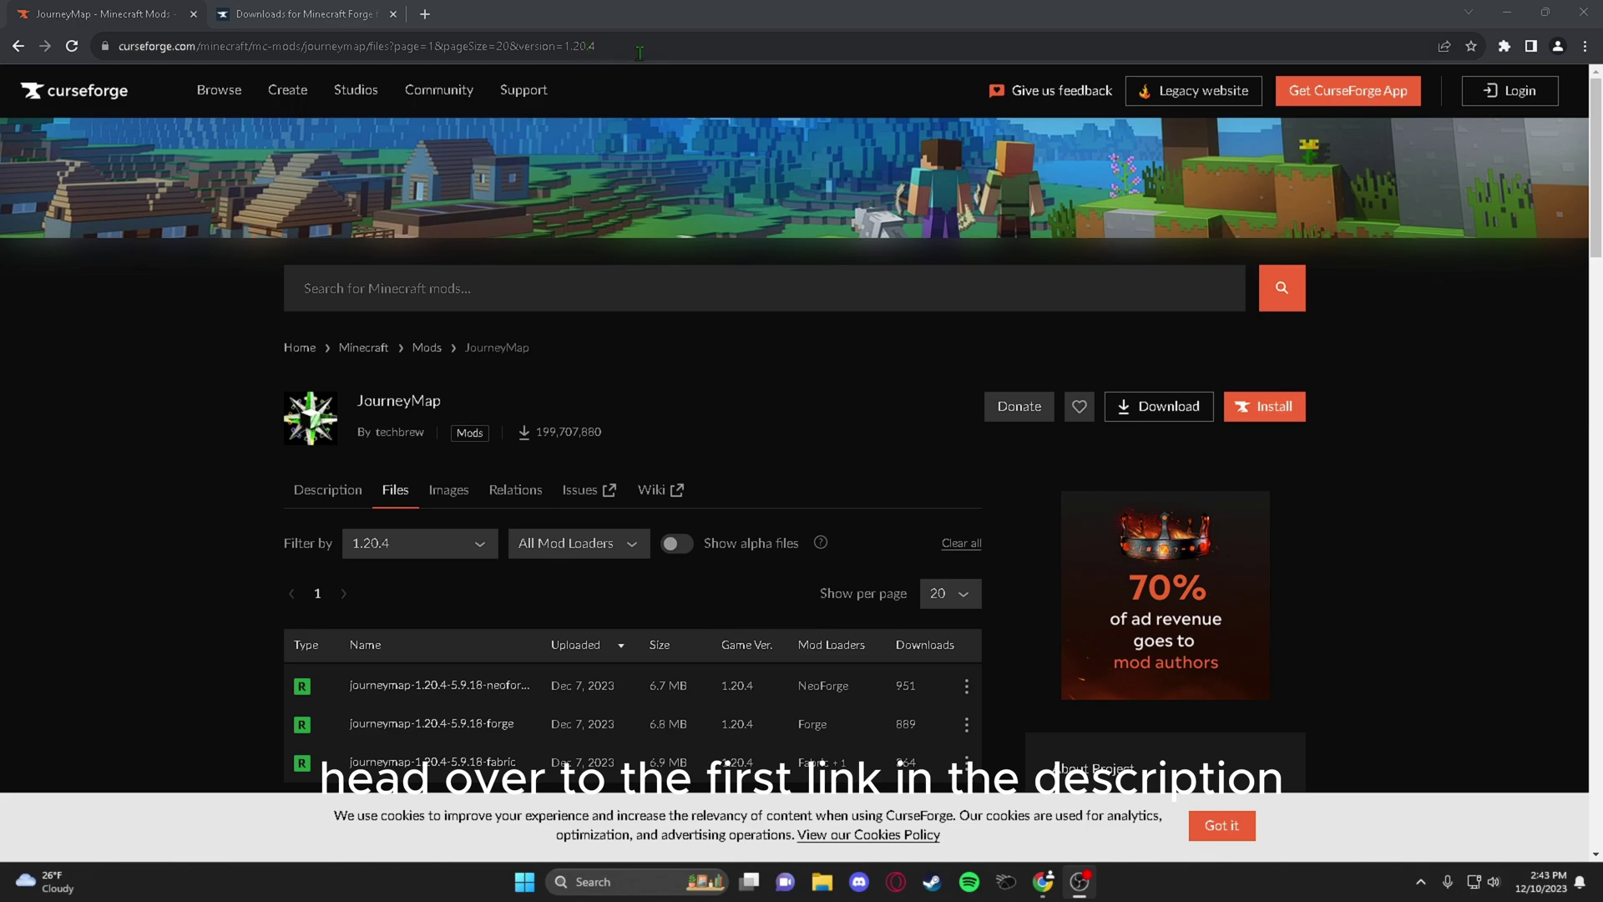
On JourneyMap's CurseForge files page in the browser, filter to game version 1.20.4 and download journeymap-1.20.4-5.9.18-forge
left_click_drag(640, 52, 138, 40)
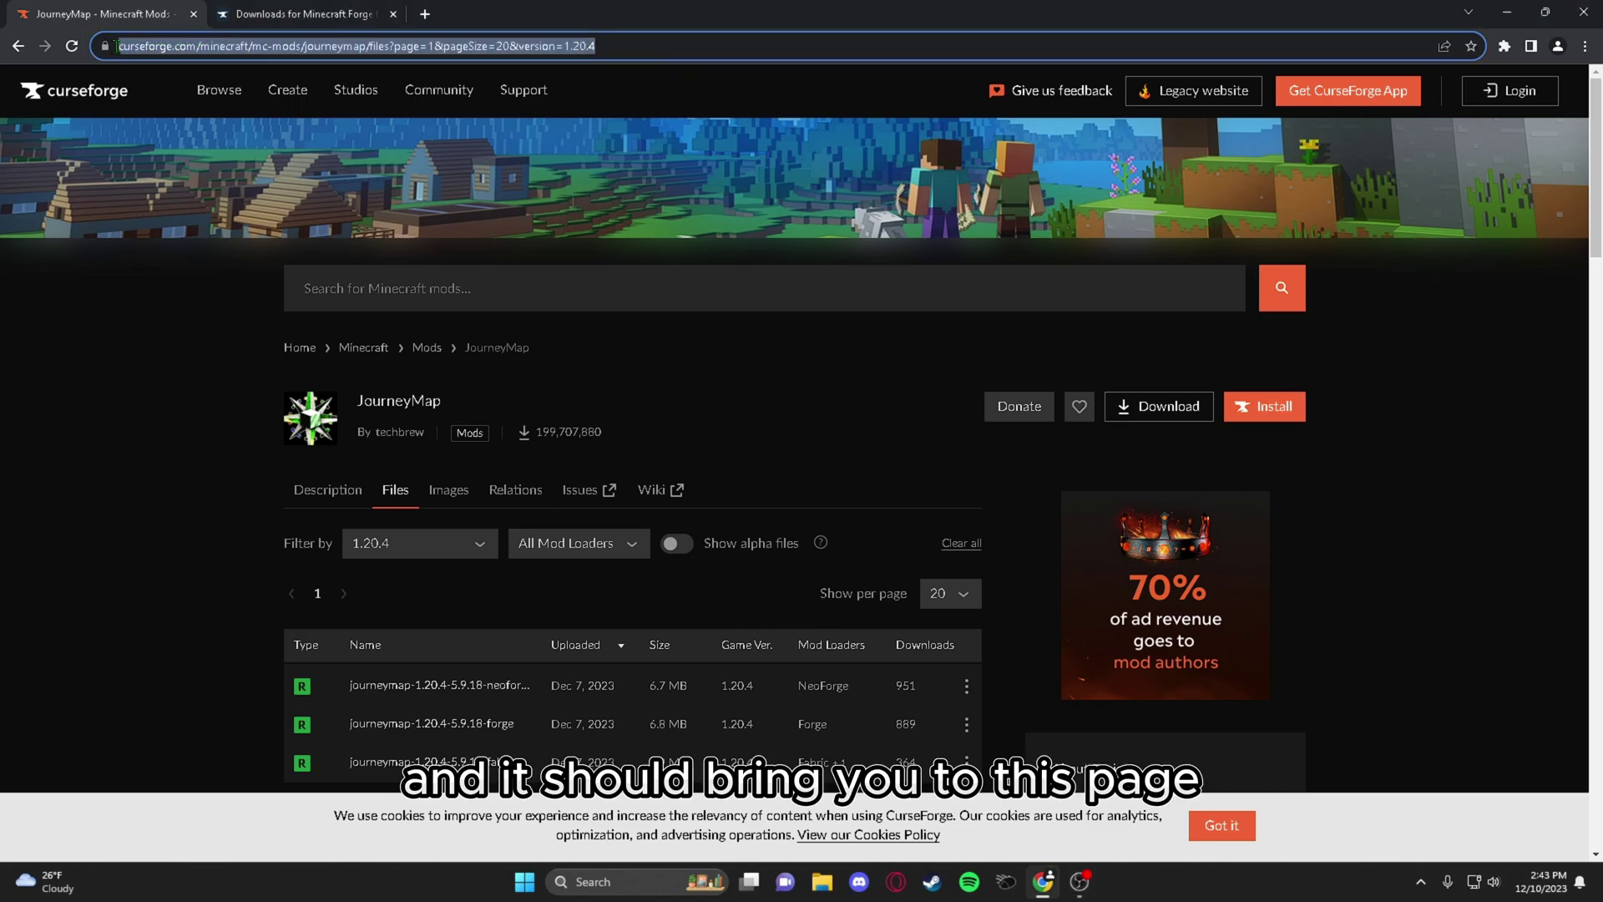
left_click(178, 336)
scroll(178, 342, "down", 5)
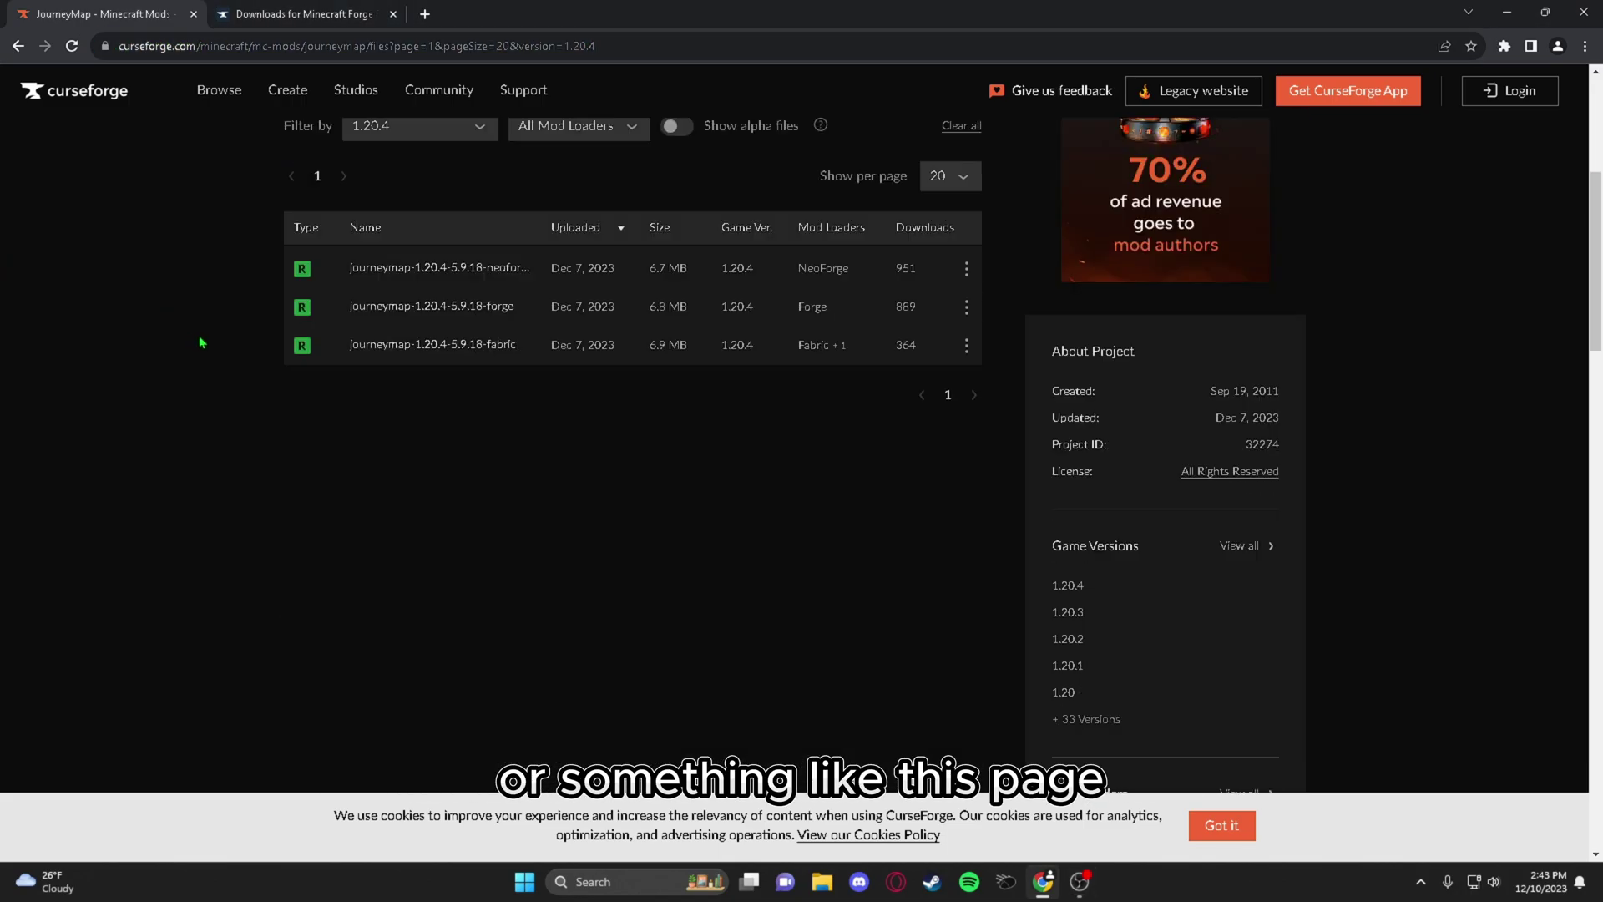
left_click(1068, 587)
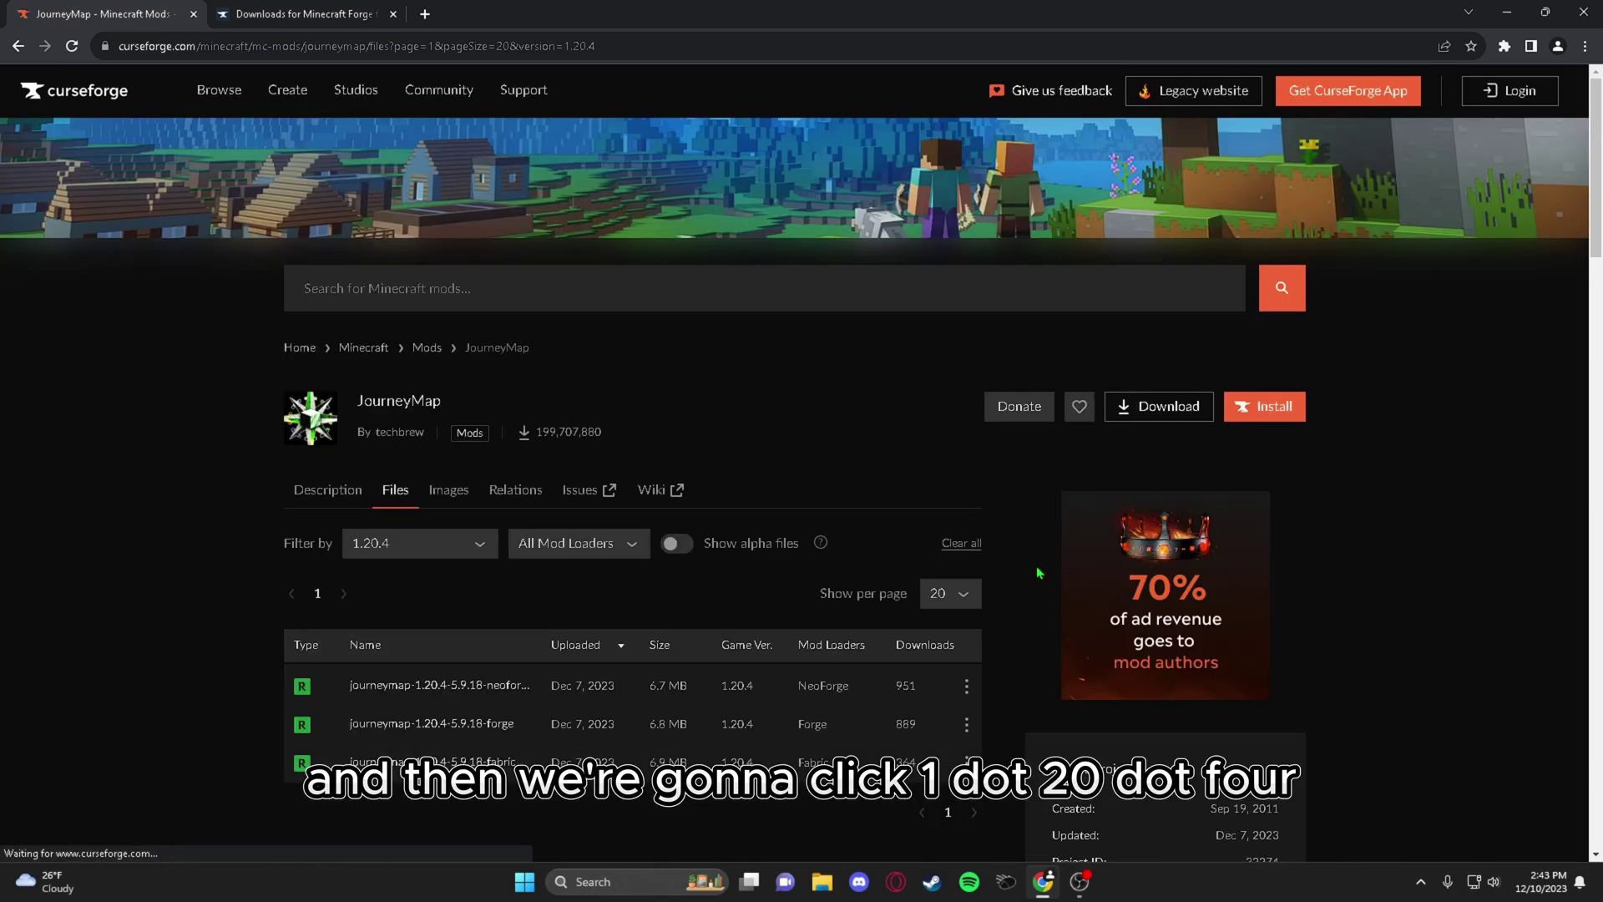
scroll(589, 572, "down", 1)
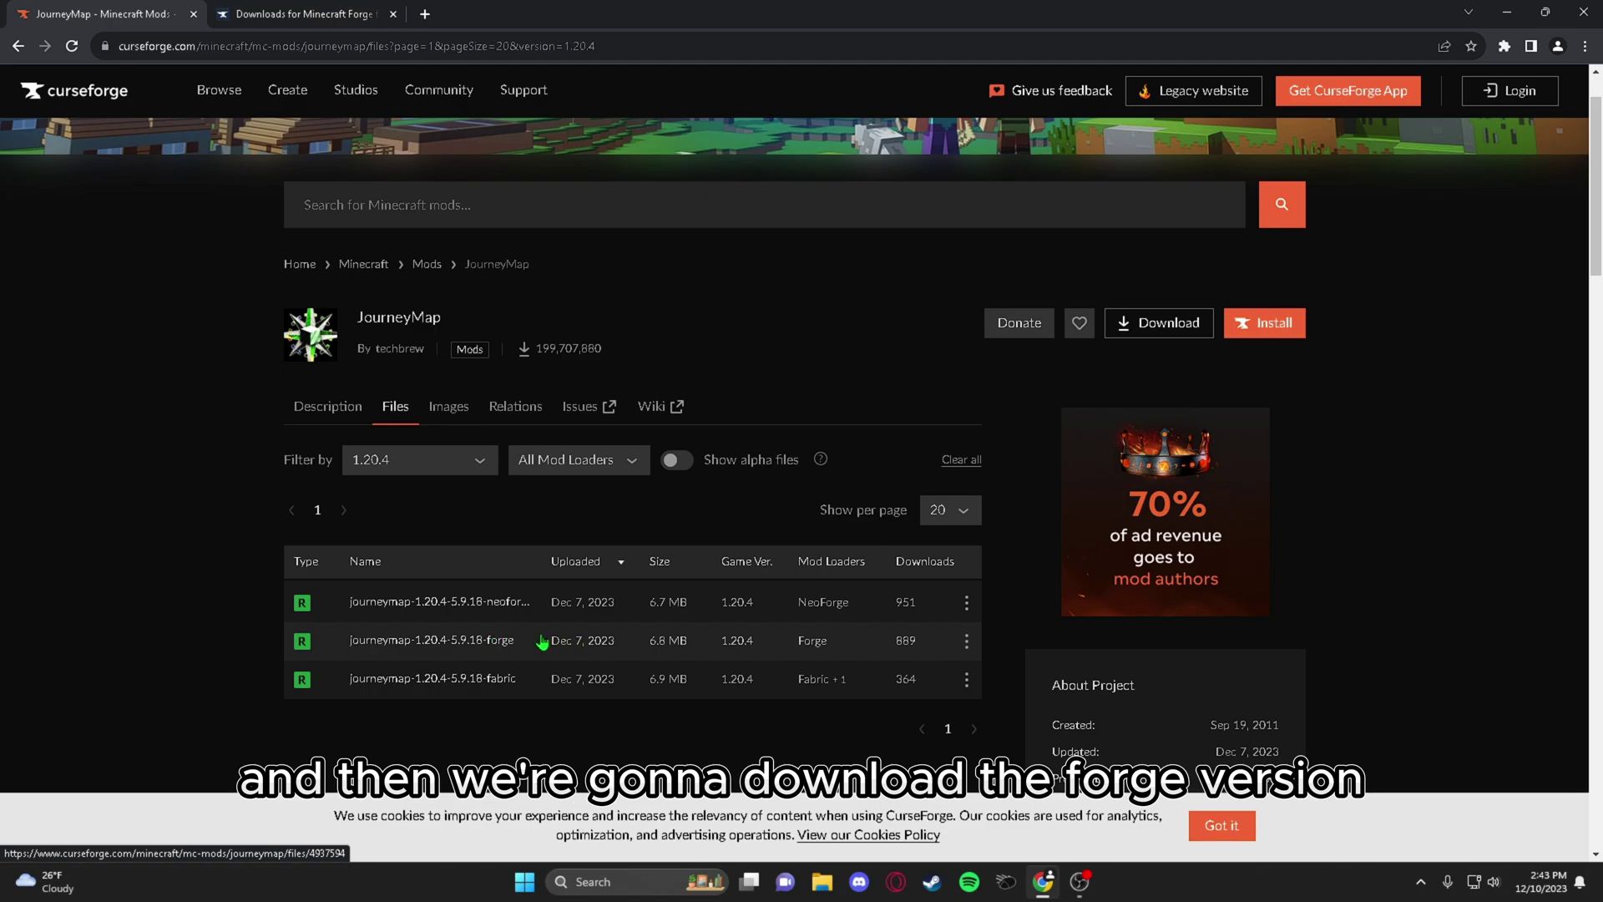
left_click(578, 641)
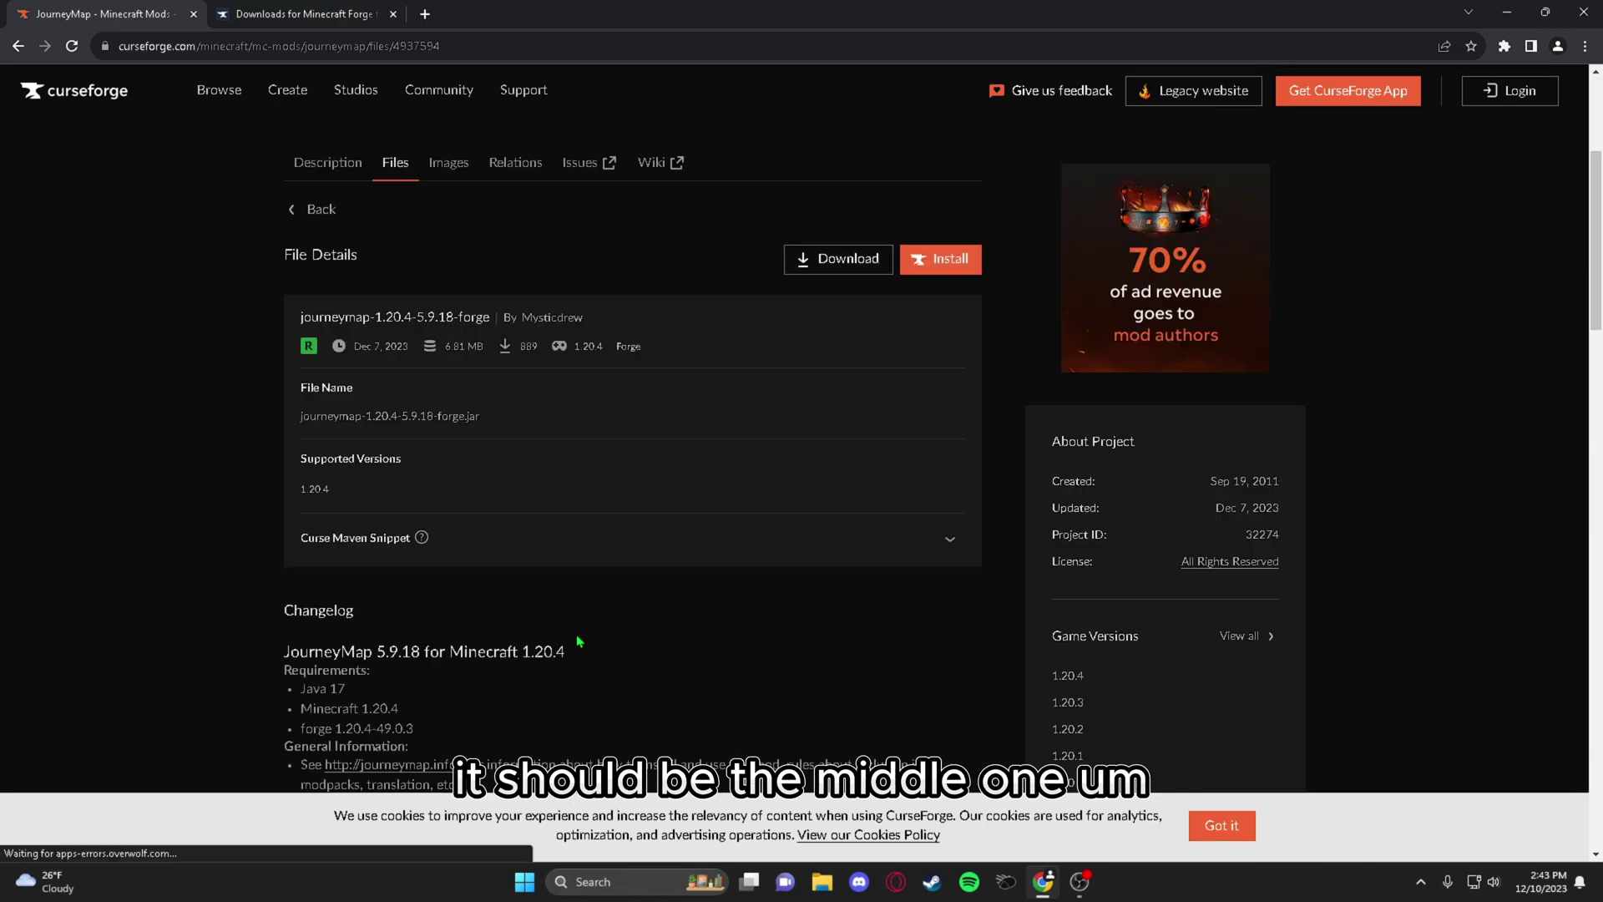
left_click(820, 265)
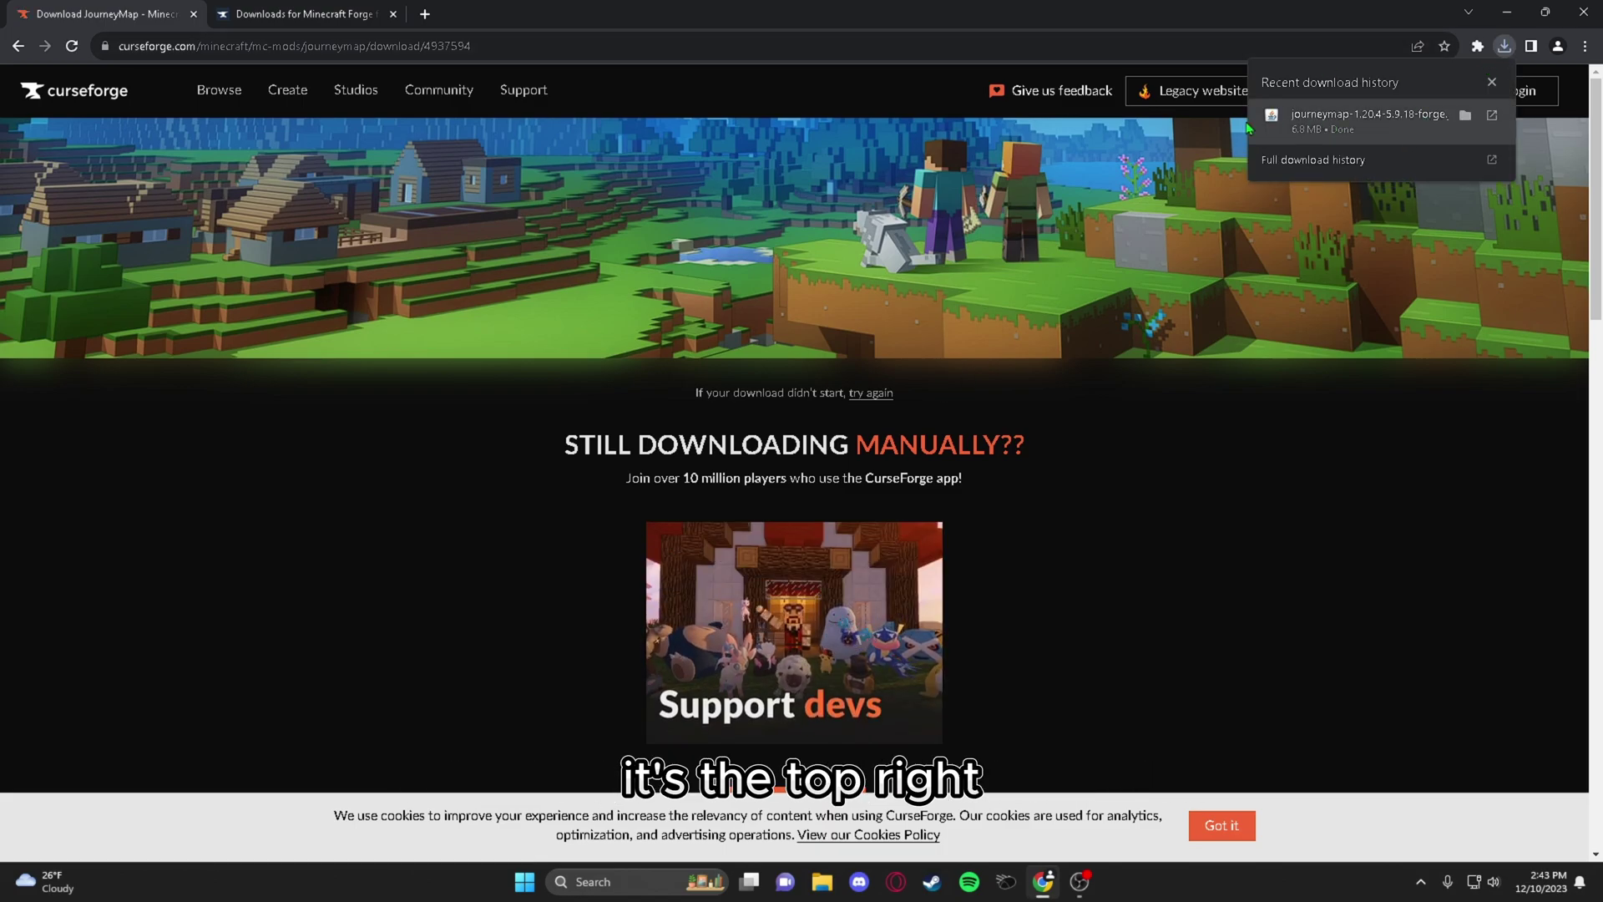
Download the latest Minecraft Forge 1.20.4 - 49.0.3 installer from the Forge downloads page, skipping the advertisement
left_click(296, 19)
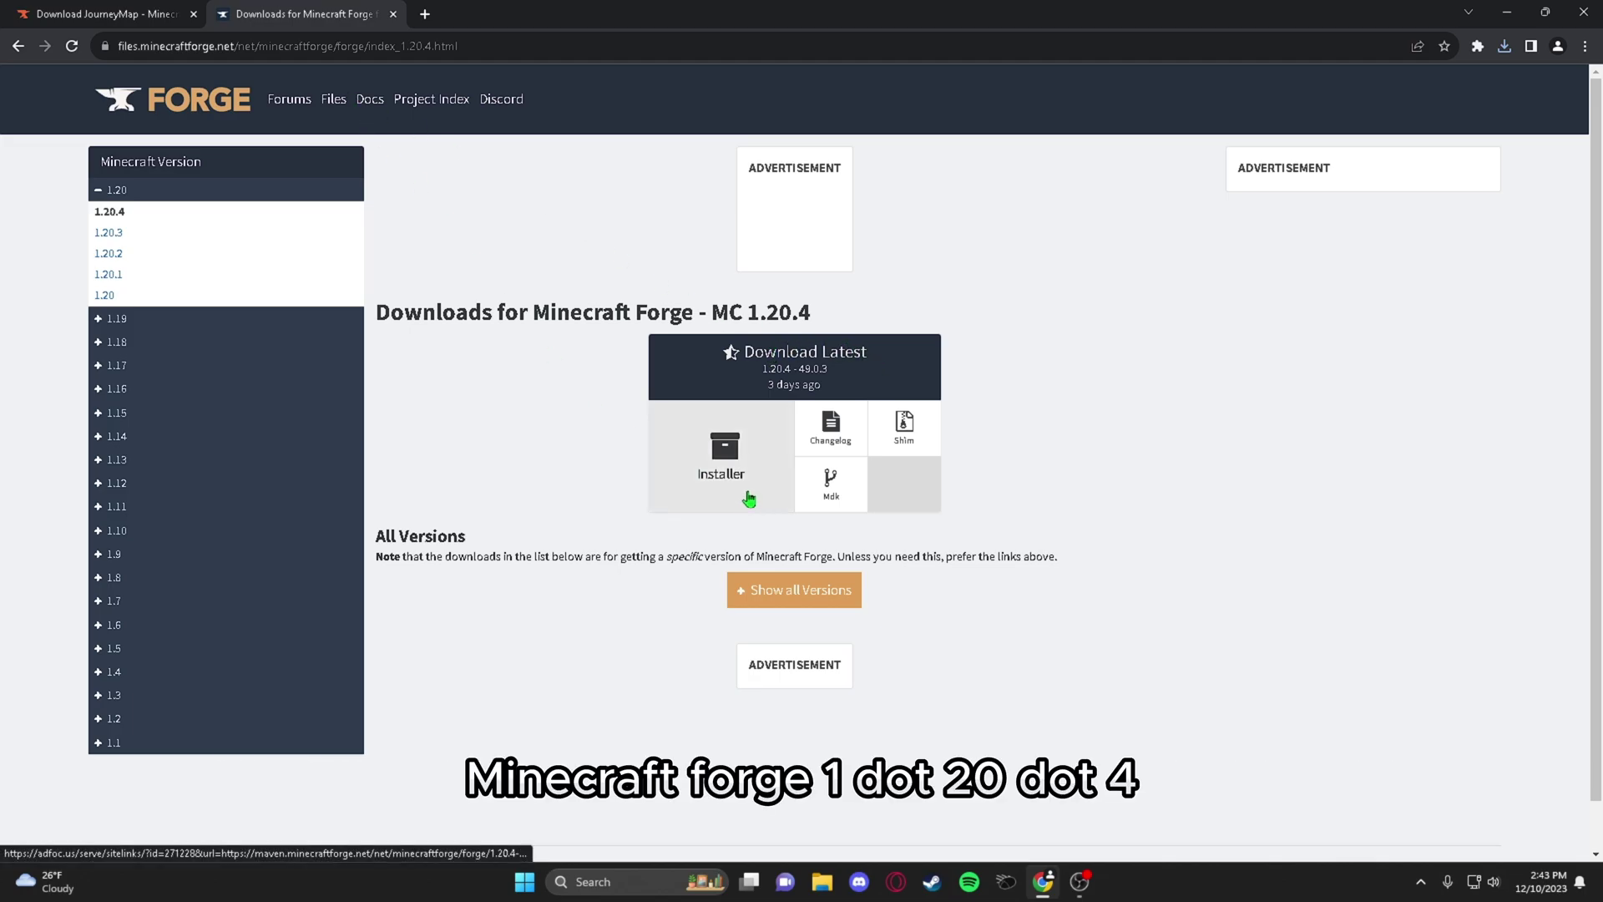
left_click(732, 484)
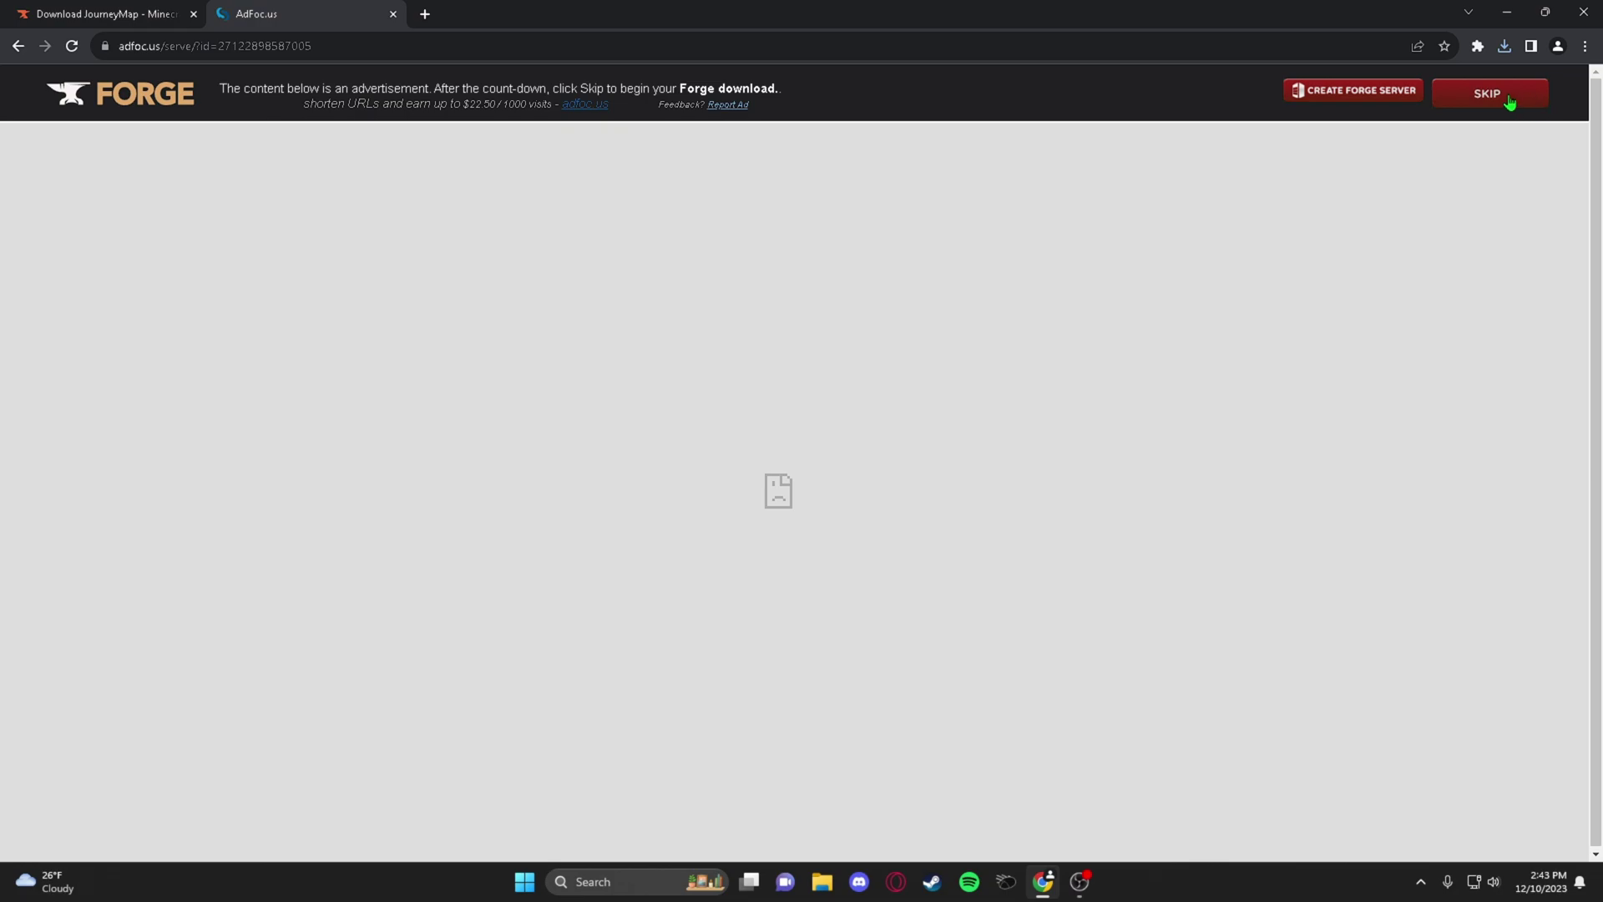
left_click(1502, 96)
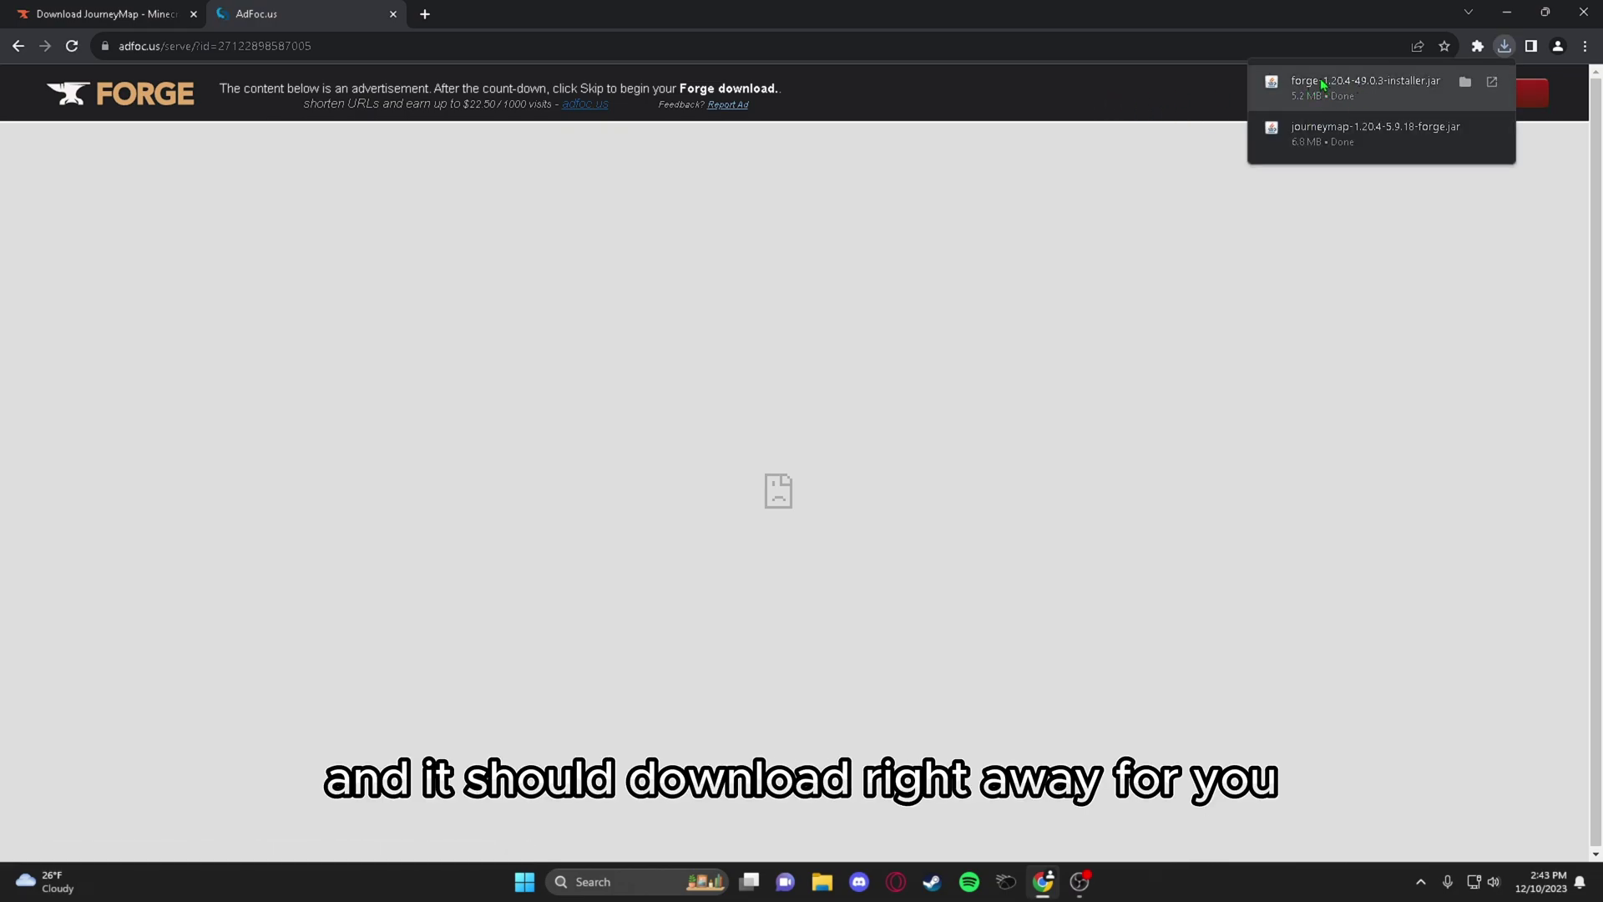
Shrink the browser window, copy the downloaded Forge installer and JourneyMap jar files onto the desktop, and close the browser
left_click_drag(1290, 17, 1189, 37)
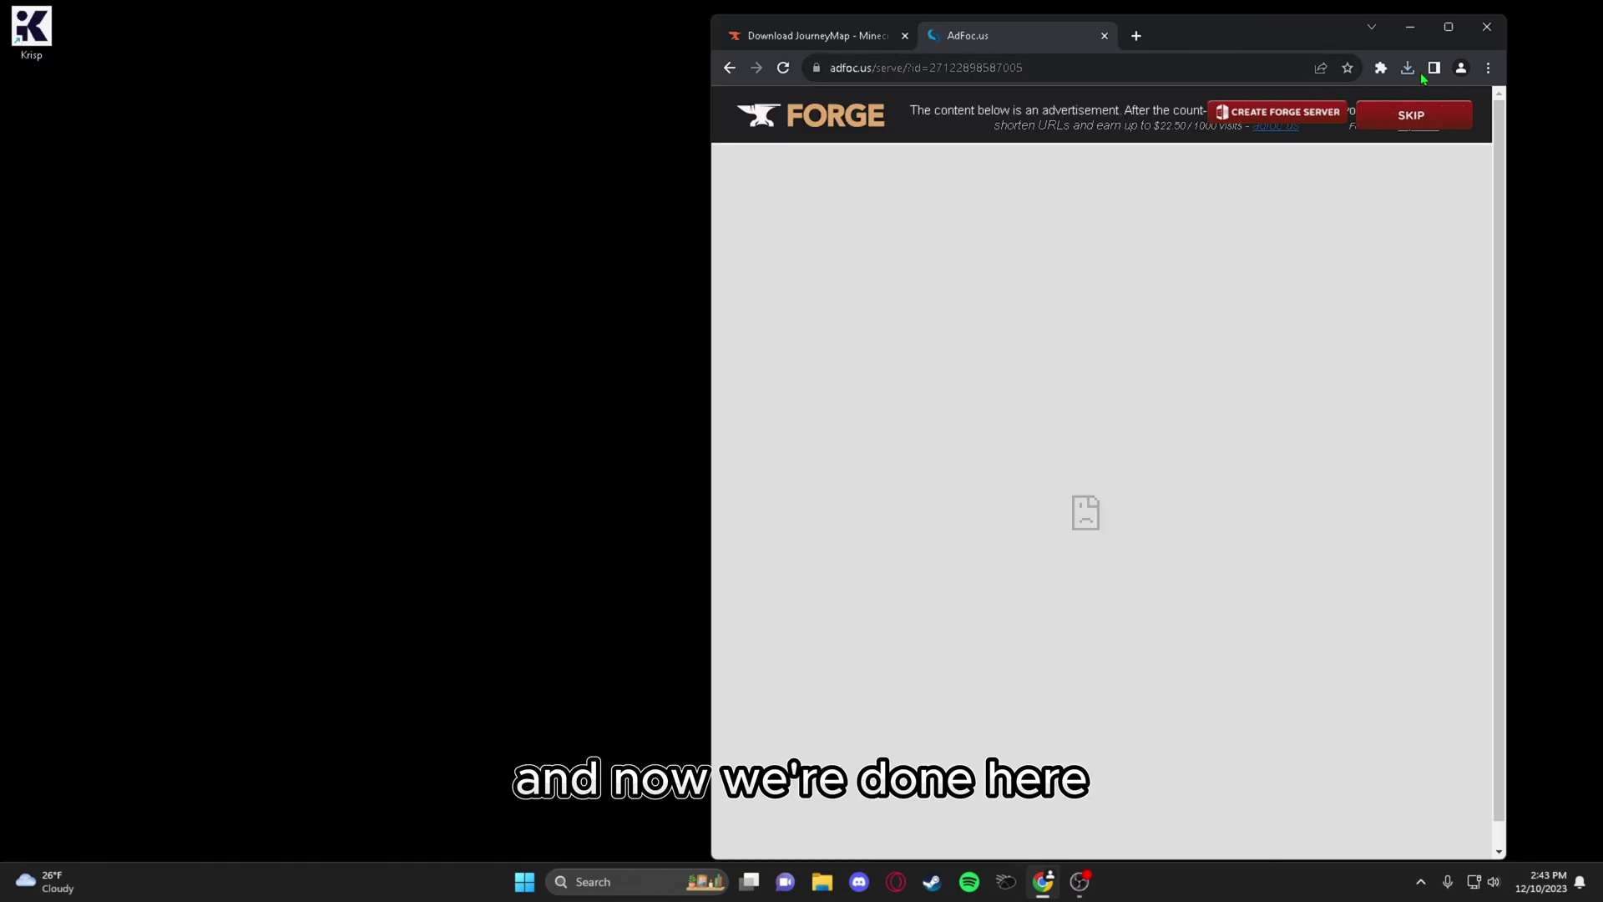
left_click(1409, 69)
left_click_drag(1252, 142, 484, 180)
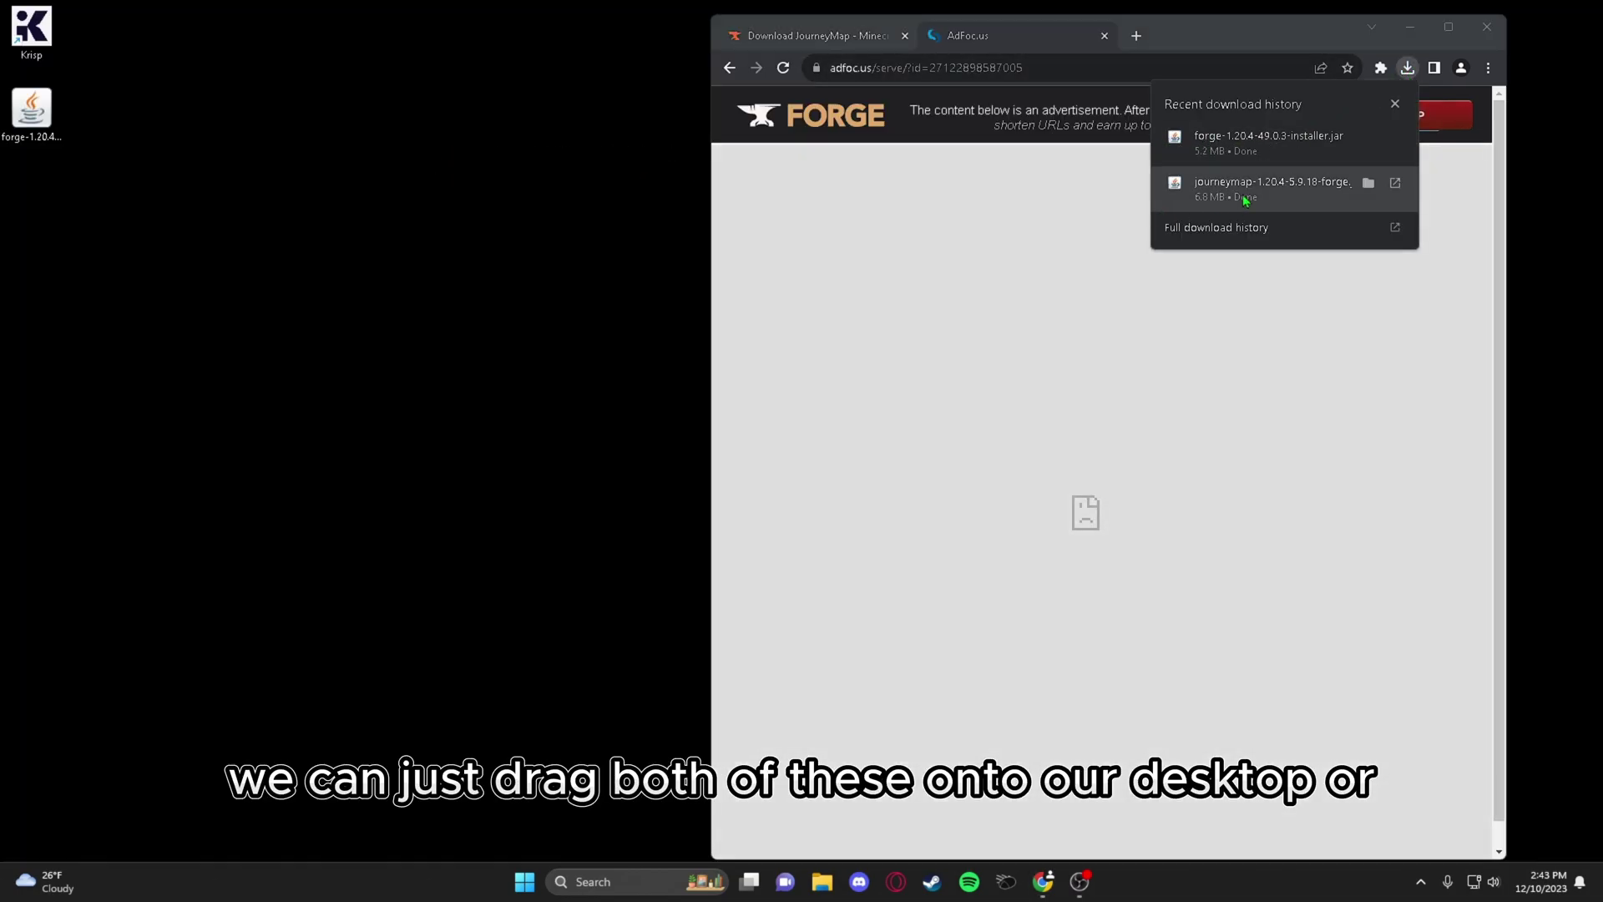
left_click_drag(1244, 200, 350, 161)
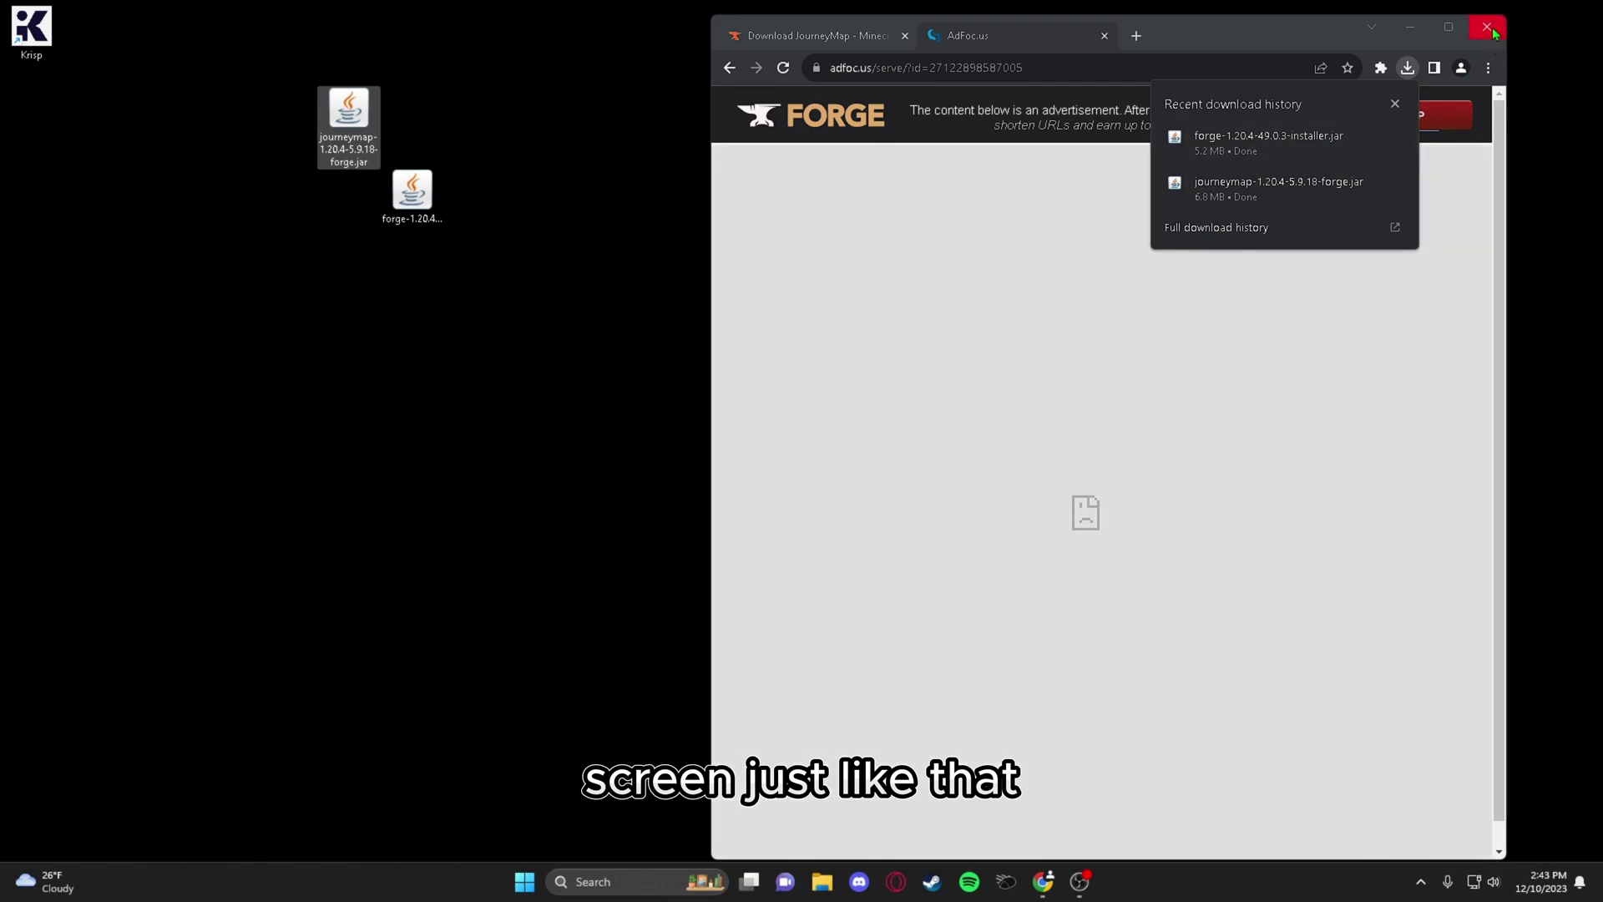
left_click(1487, 27)
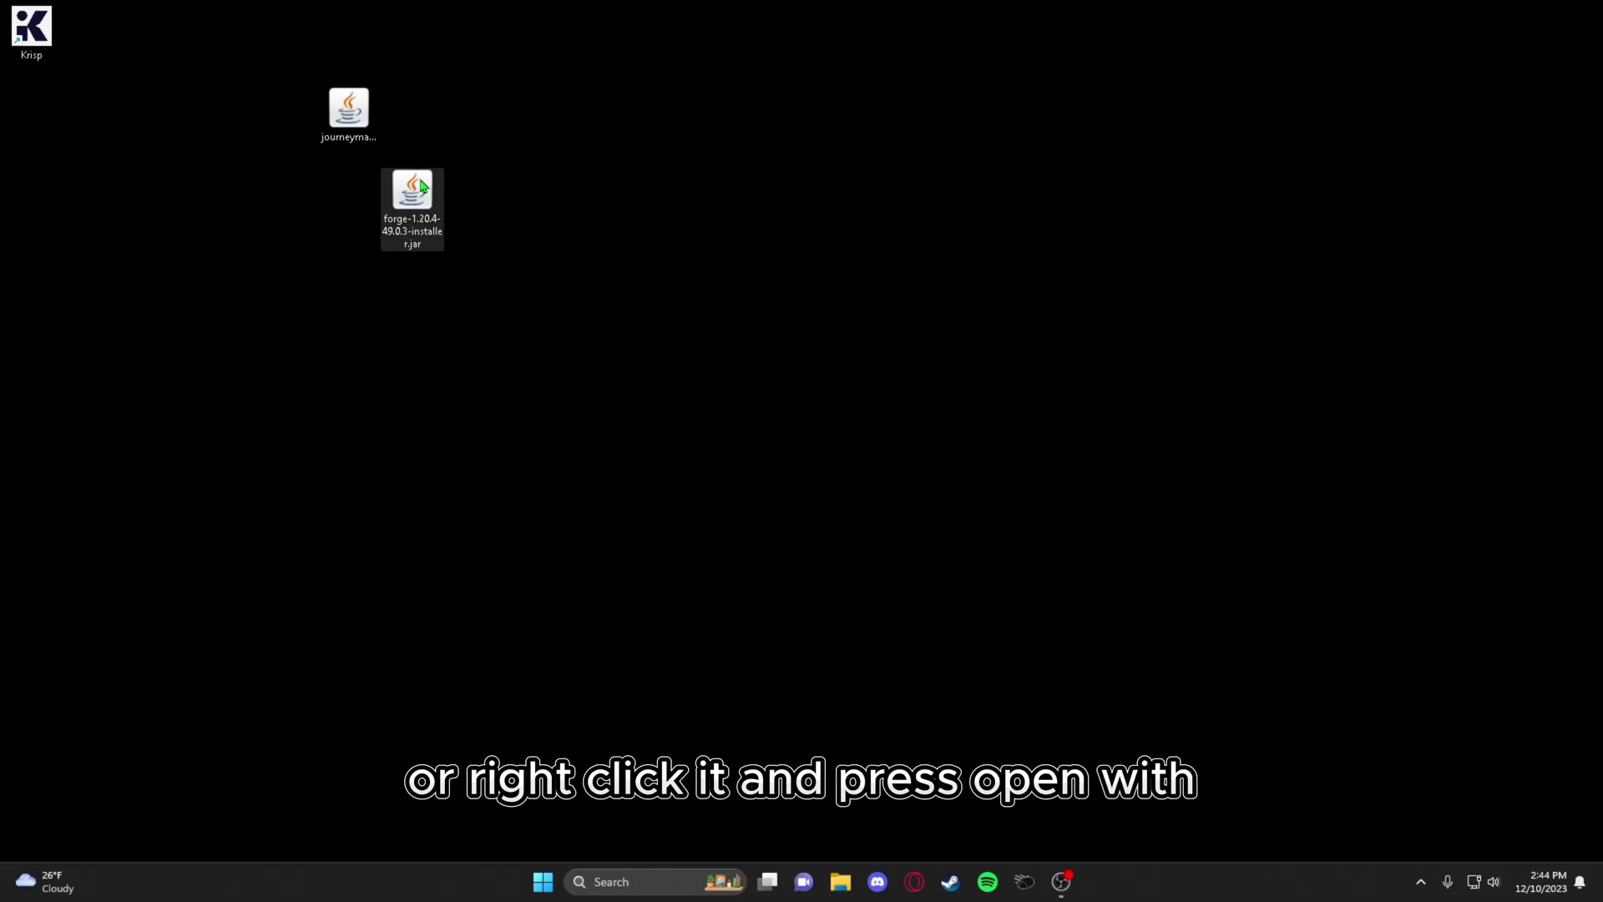
Open the Forge installer from the desktop and install the Forge 1.20.4 client into the .minecraft folder
right_click(607, 256)
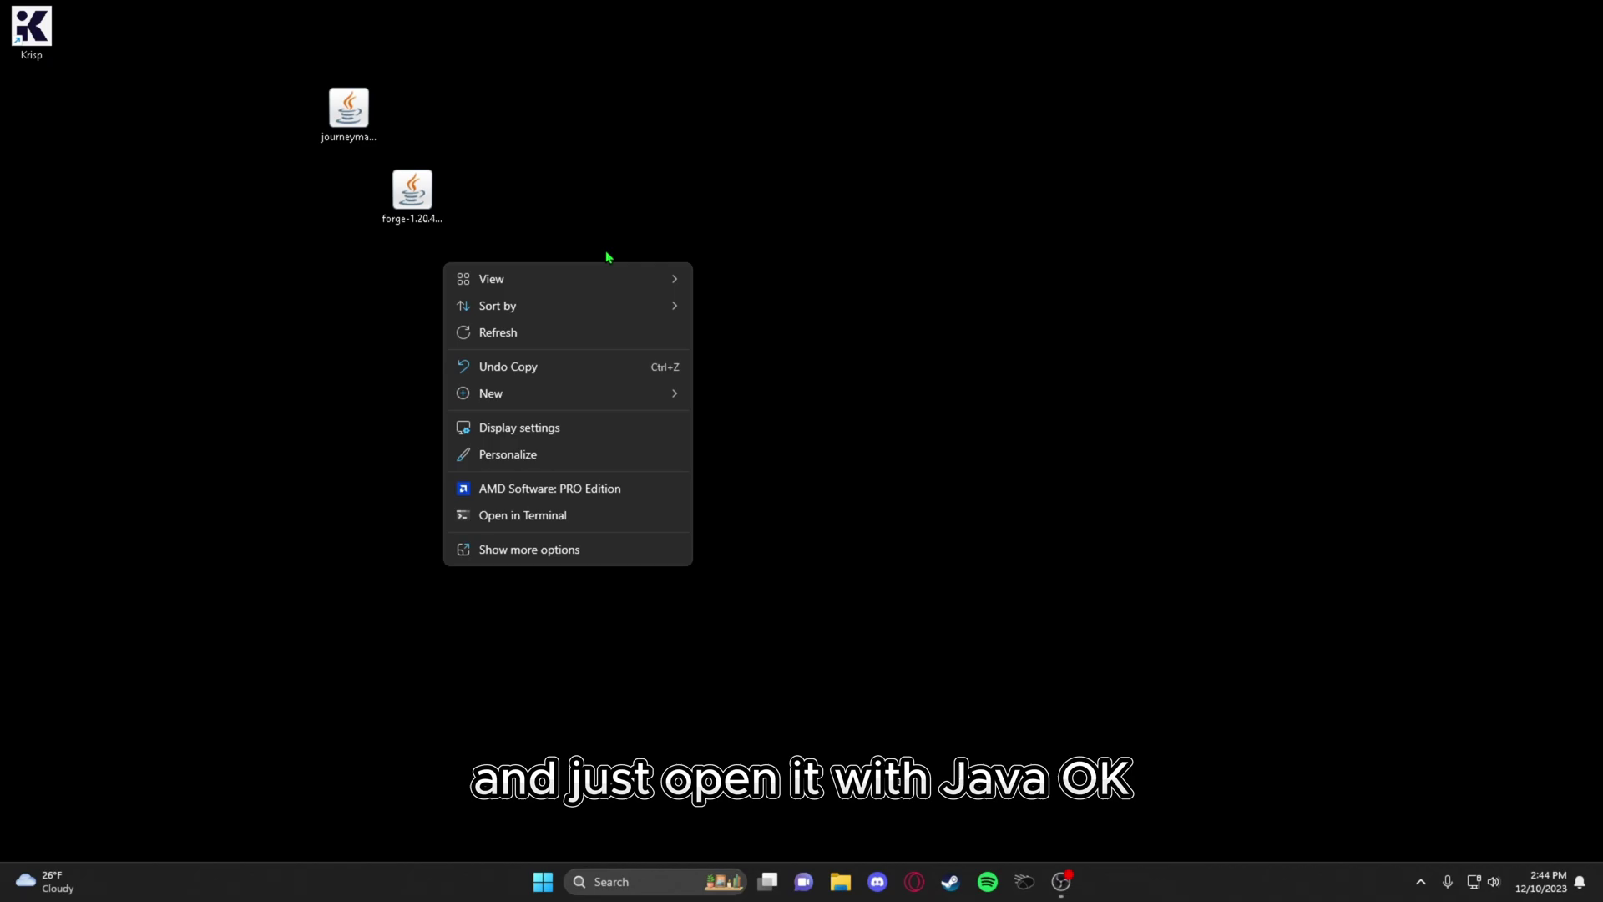
left_click(739, 211)
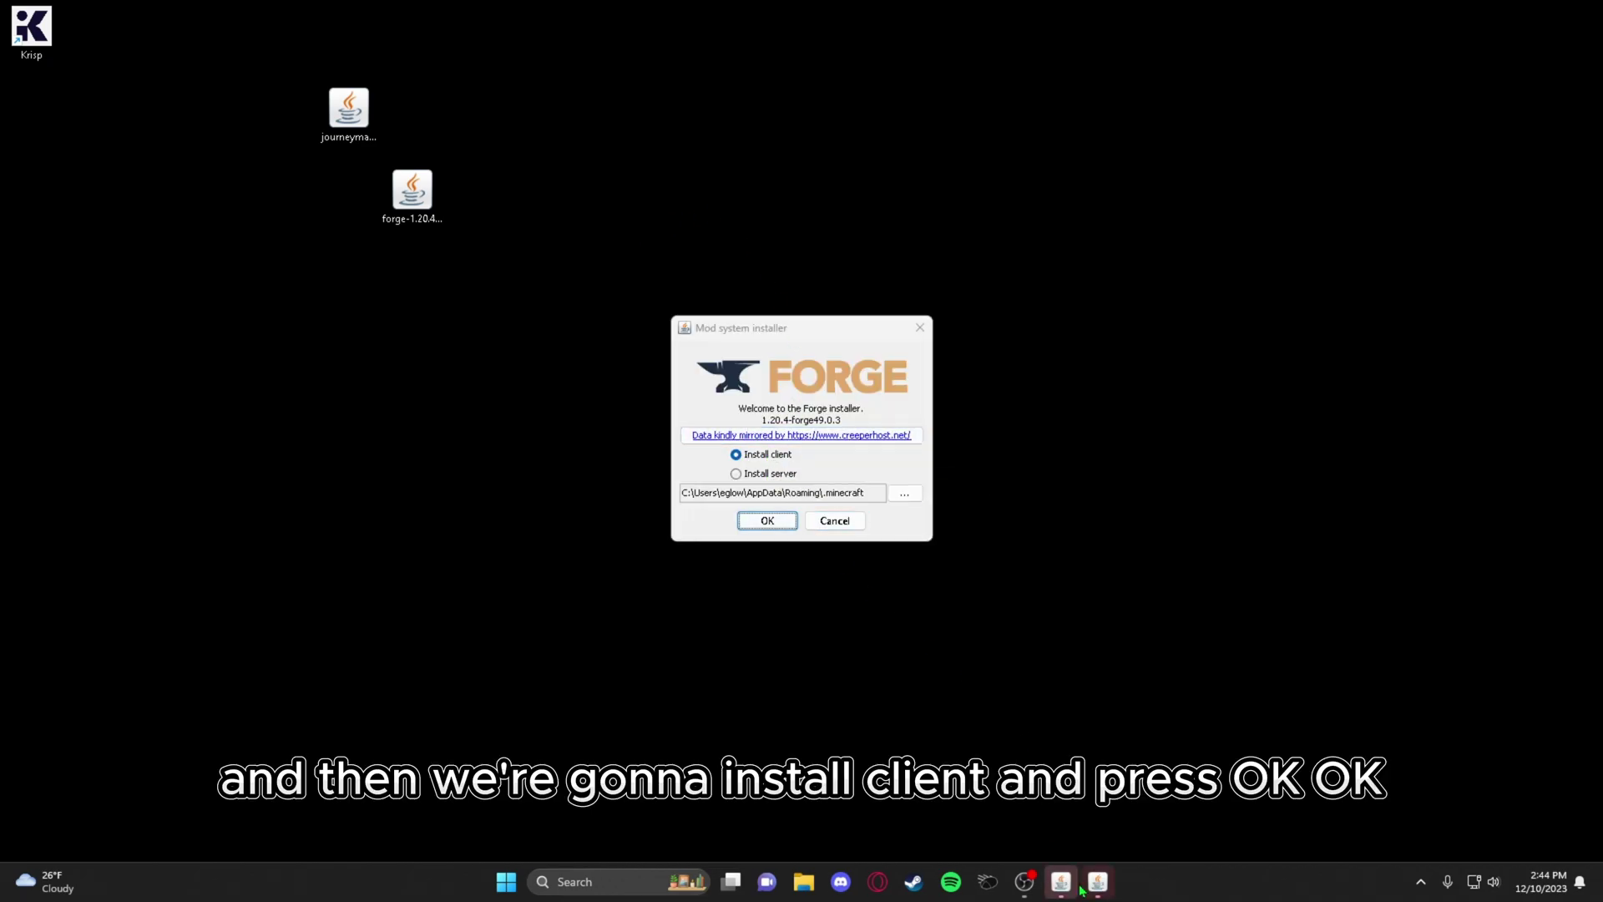
mouse_move(1081, 891)
left_click(1139, 743)
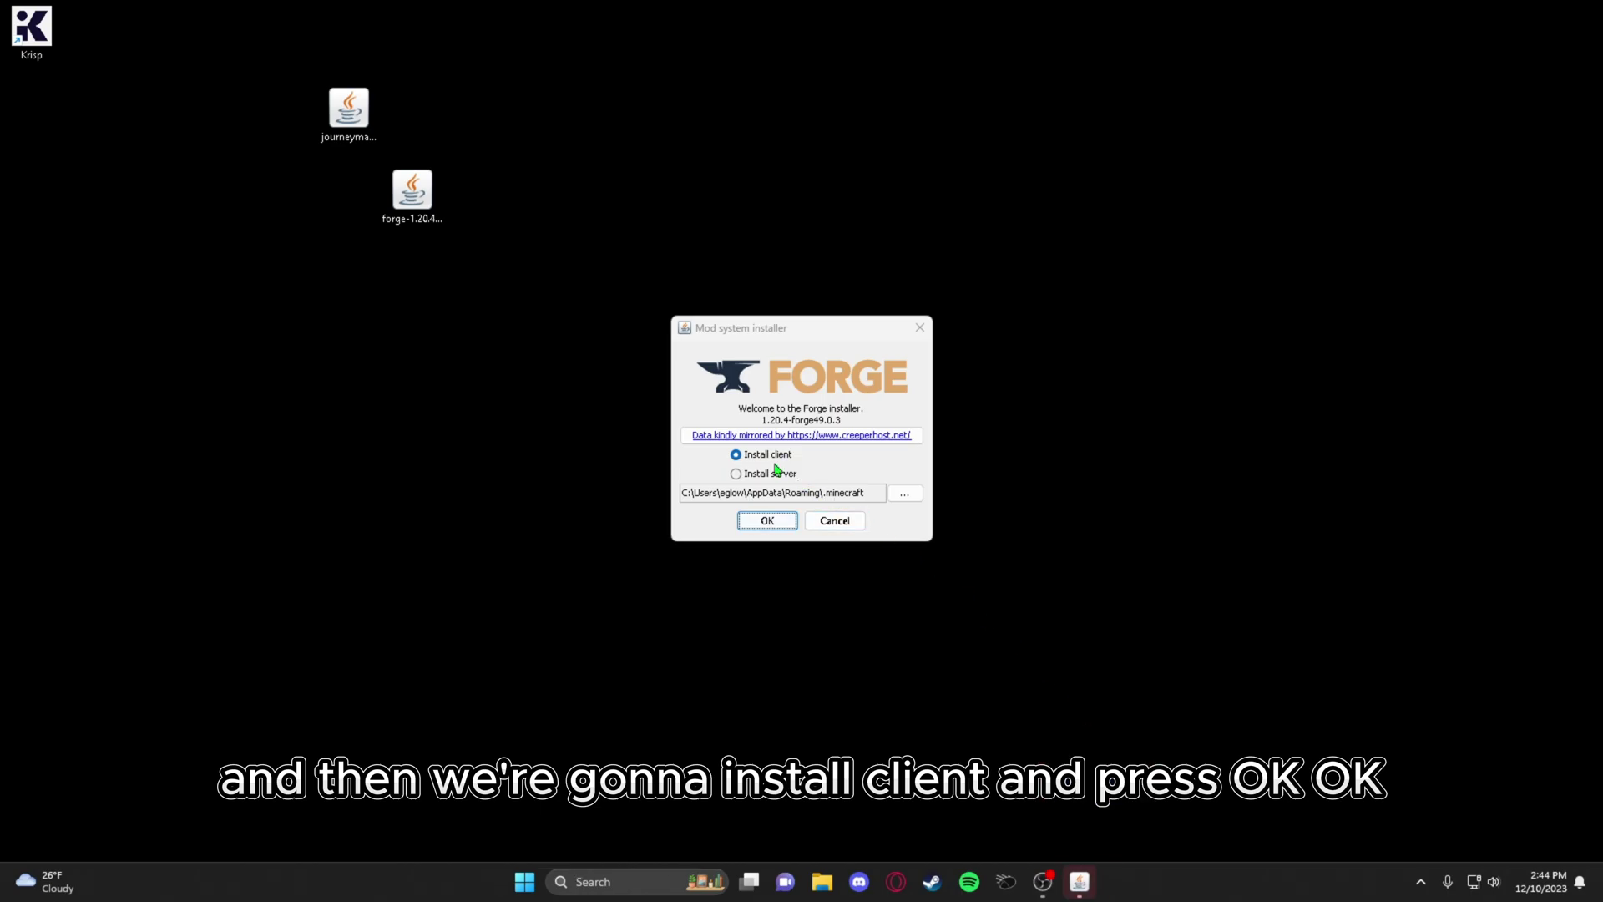
left_click(767, 521)
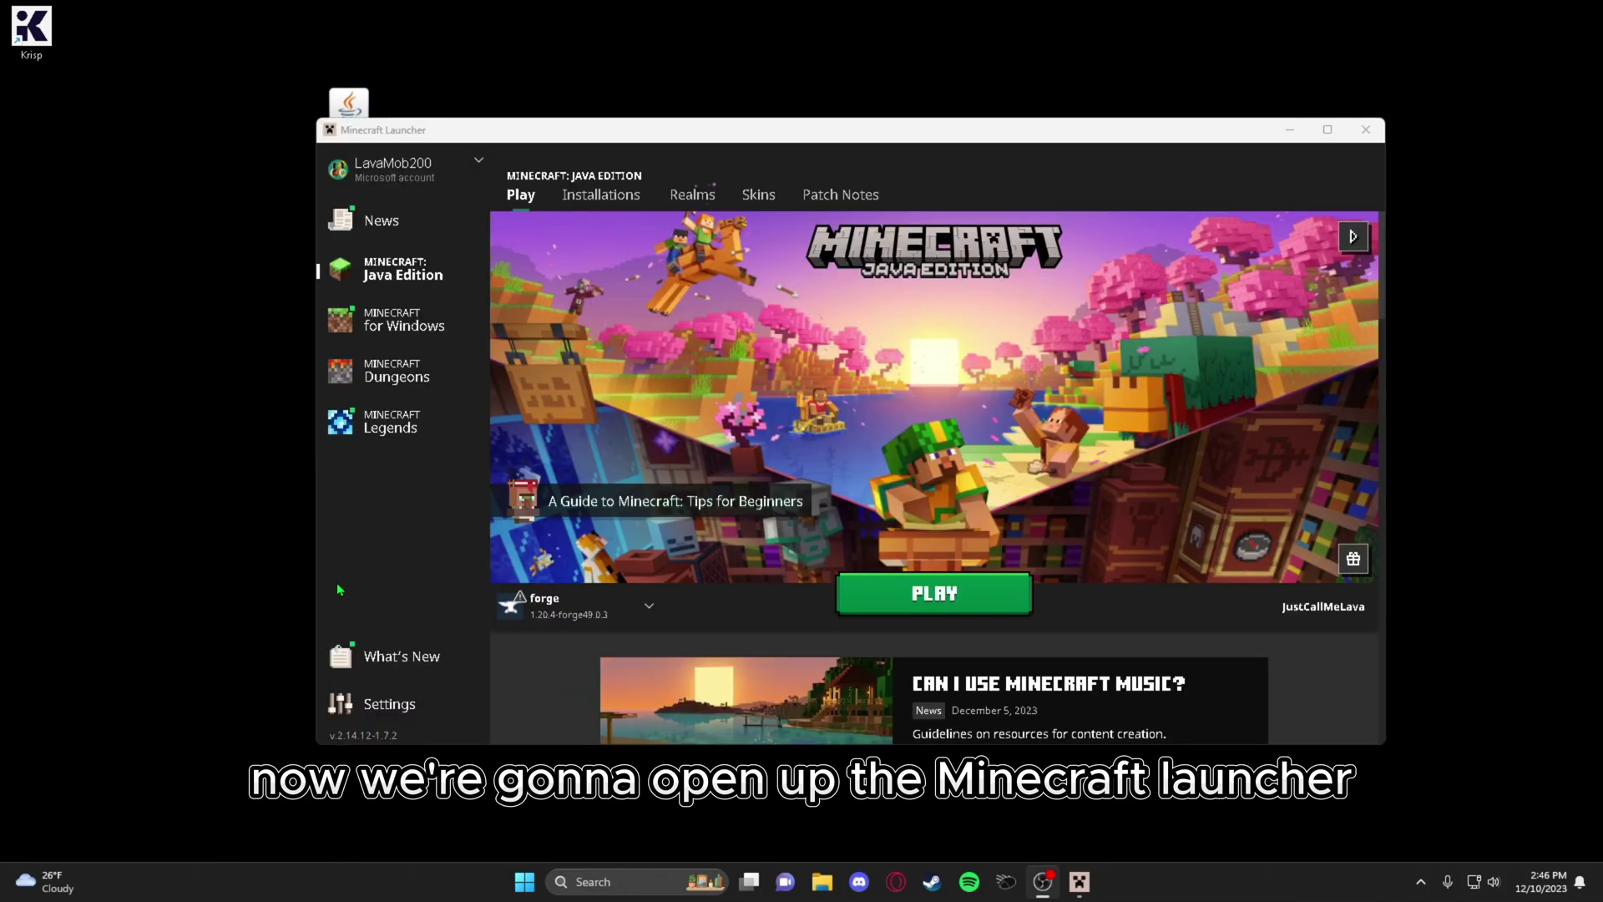
In the Minecraft Launcher, choose the Latest release 1.20.4 installation and launch the unmodded game
left_click(576, 605)
left_click(576, 549)
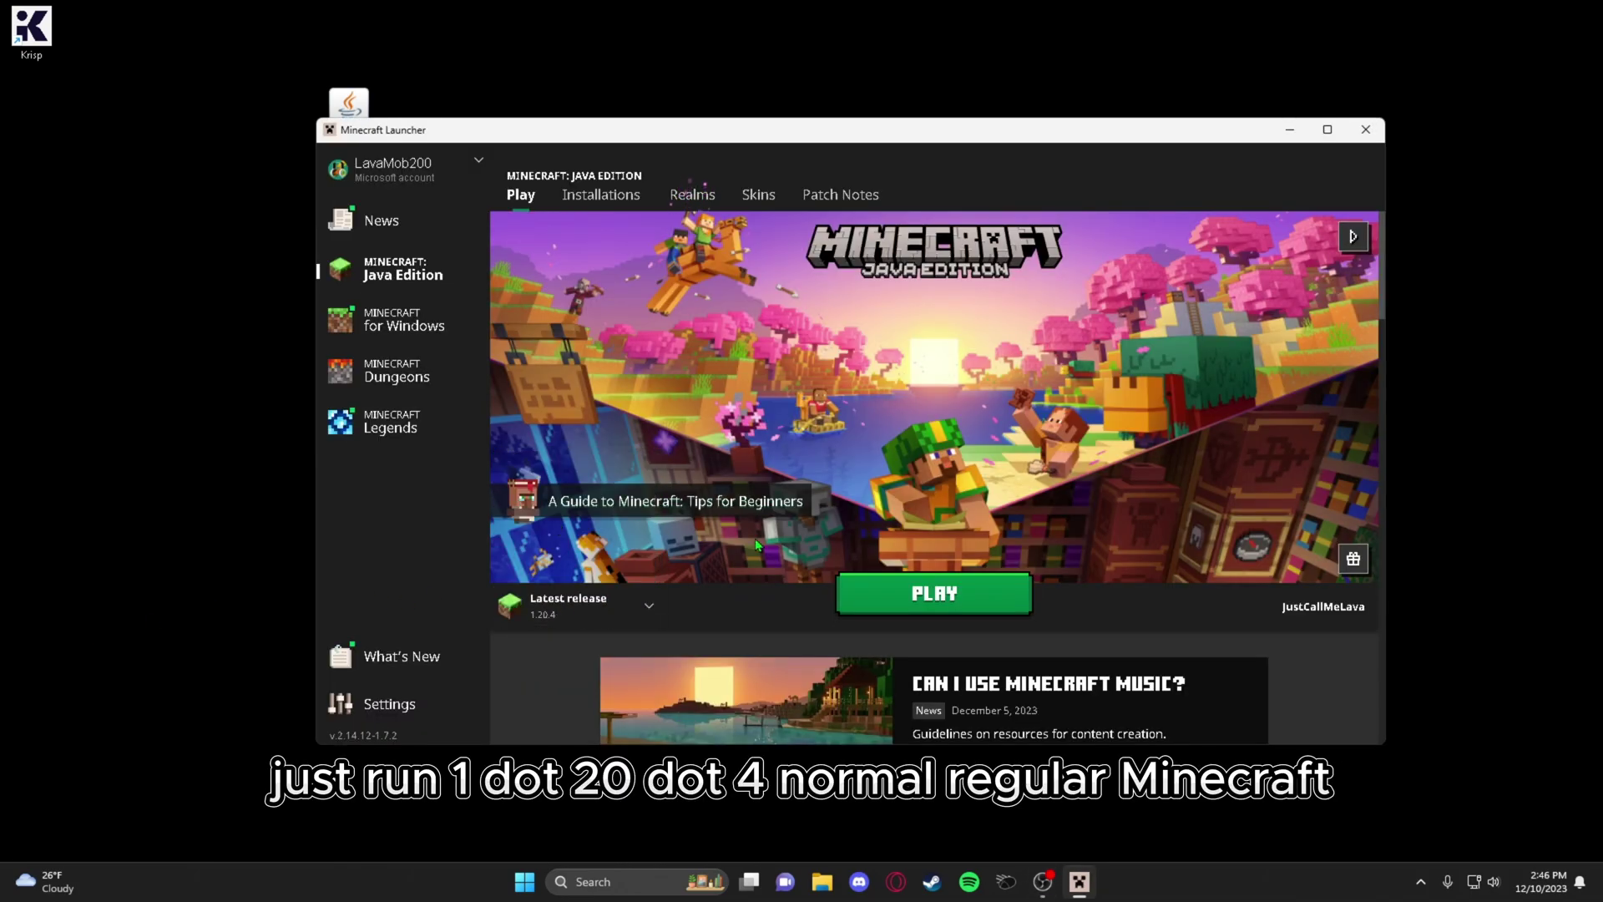
left_click(899, 592)
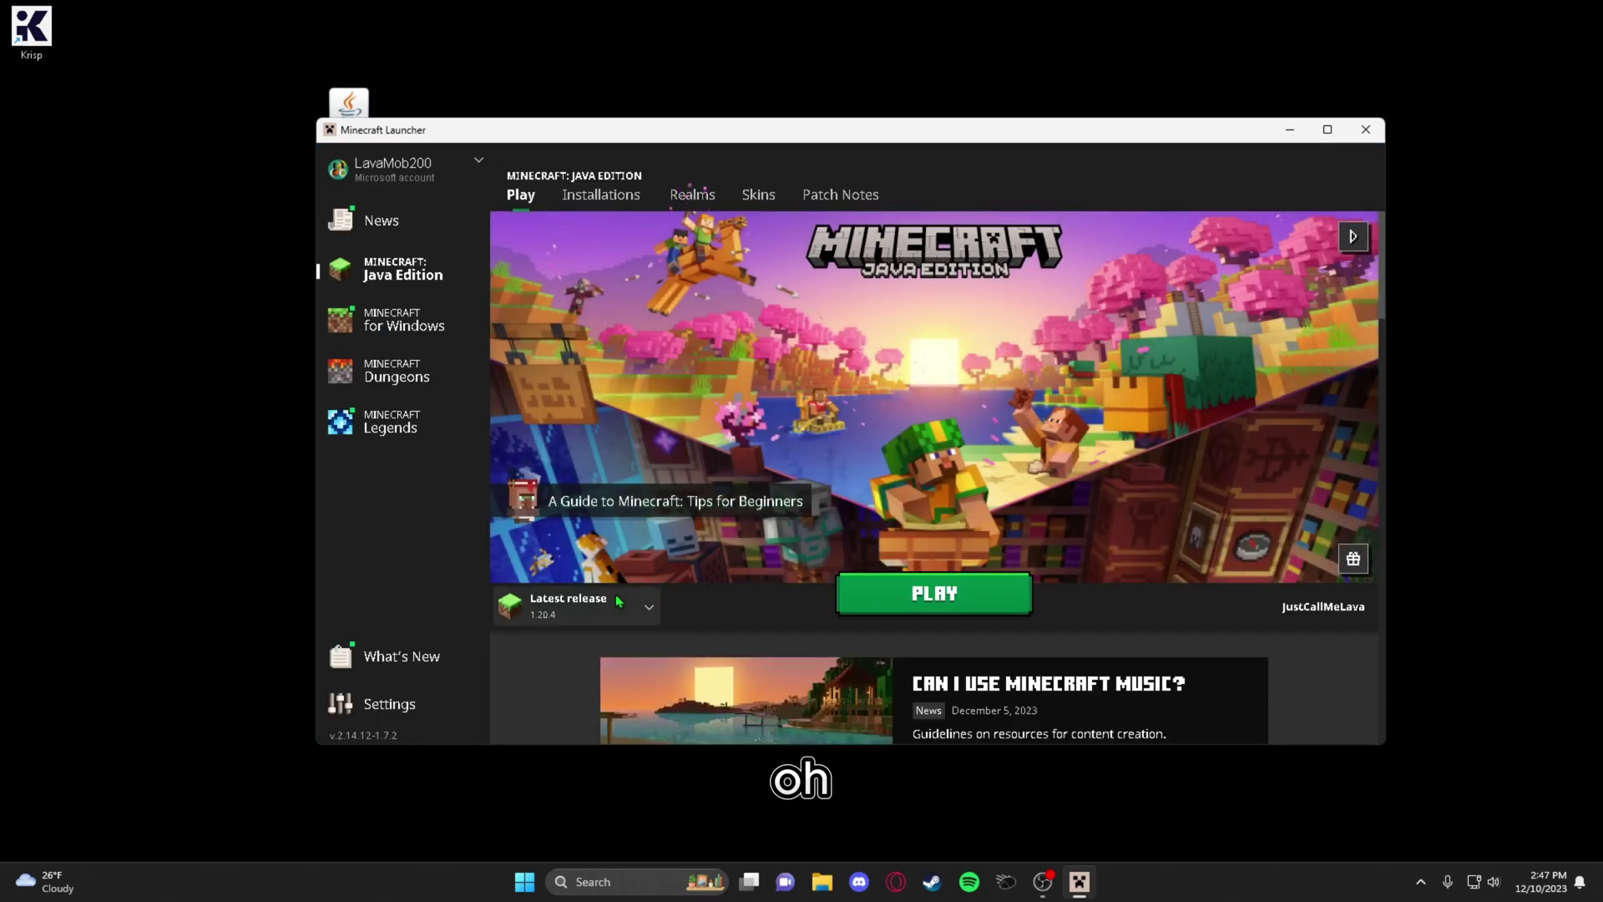
Change the launcher's installation to forge 1.20.4-forge49.0.3 and launch it
left_click(614, 593)
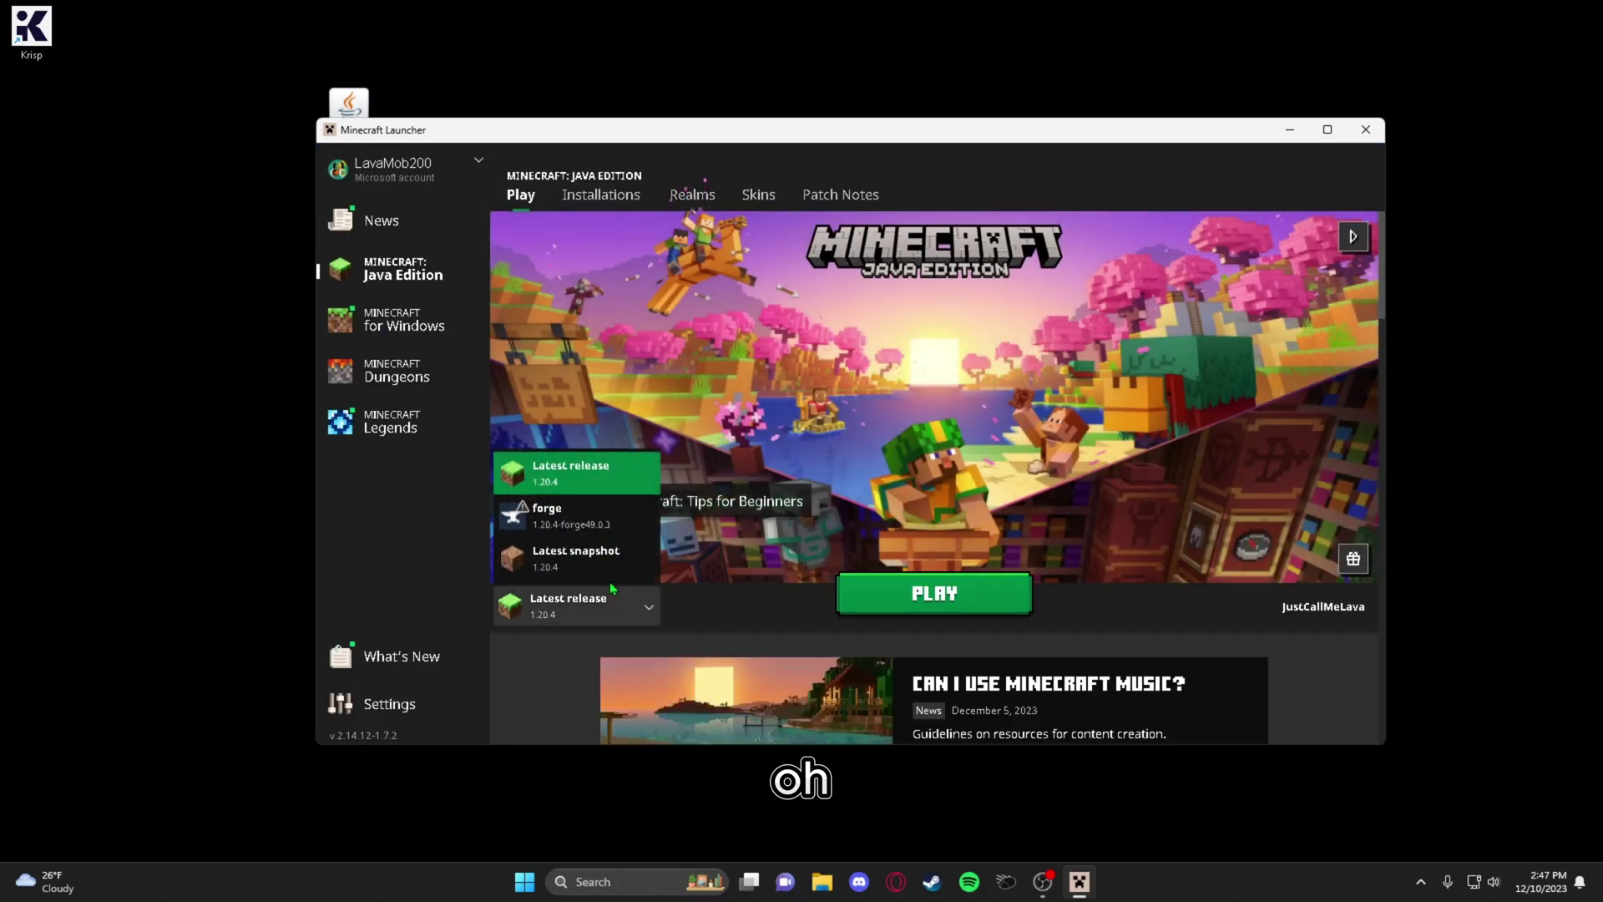
left_click(600, 510)
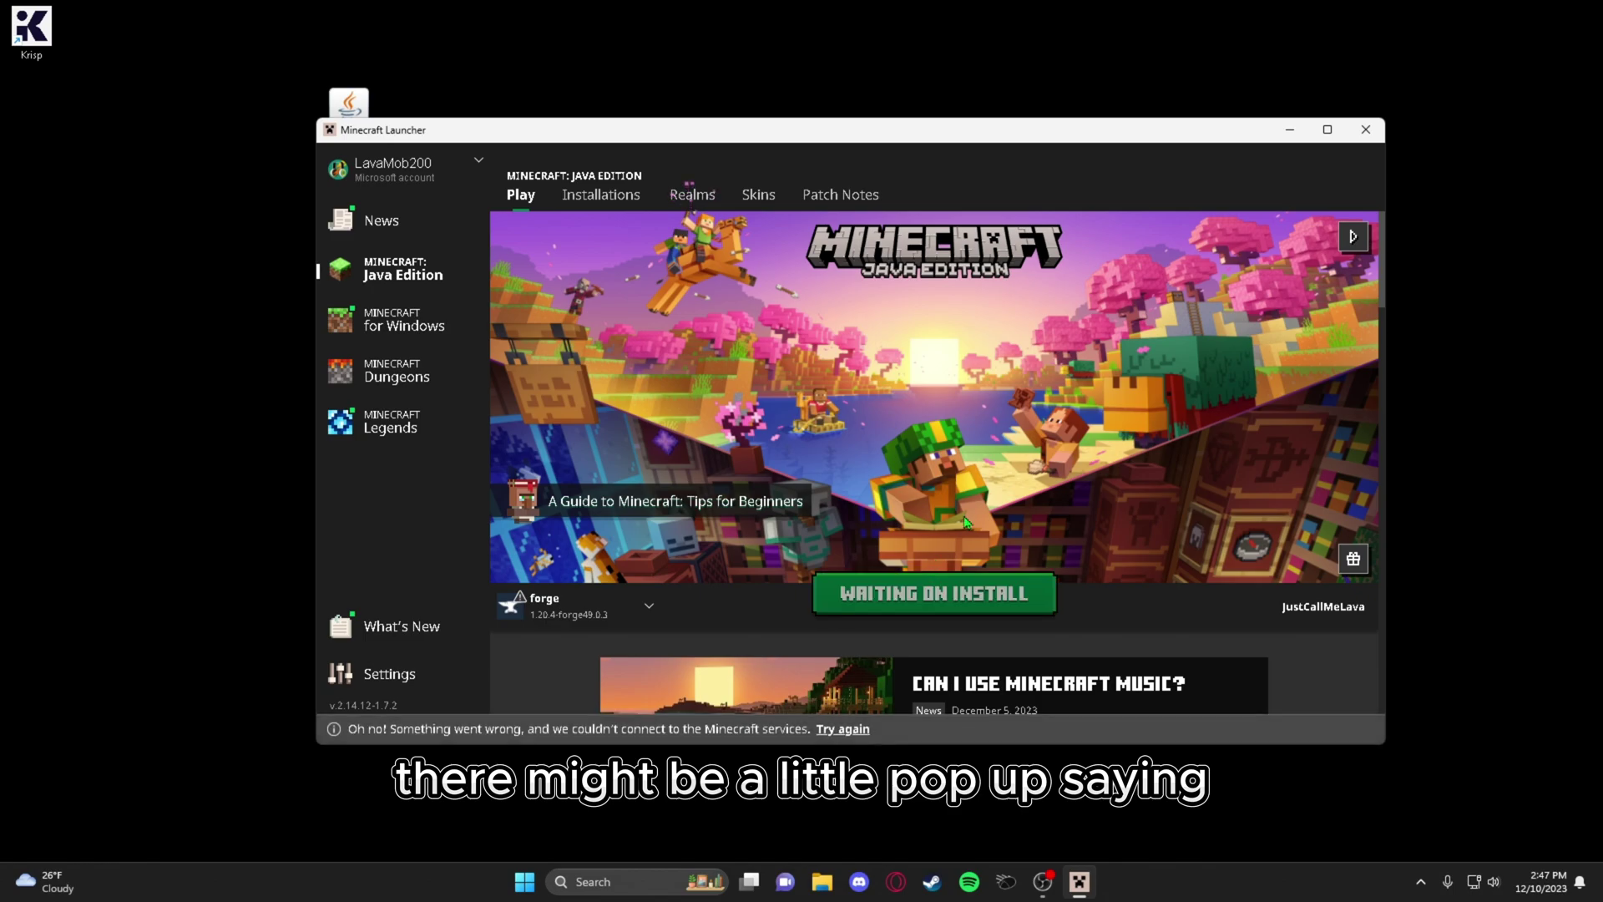
left_click(945, 602)
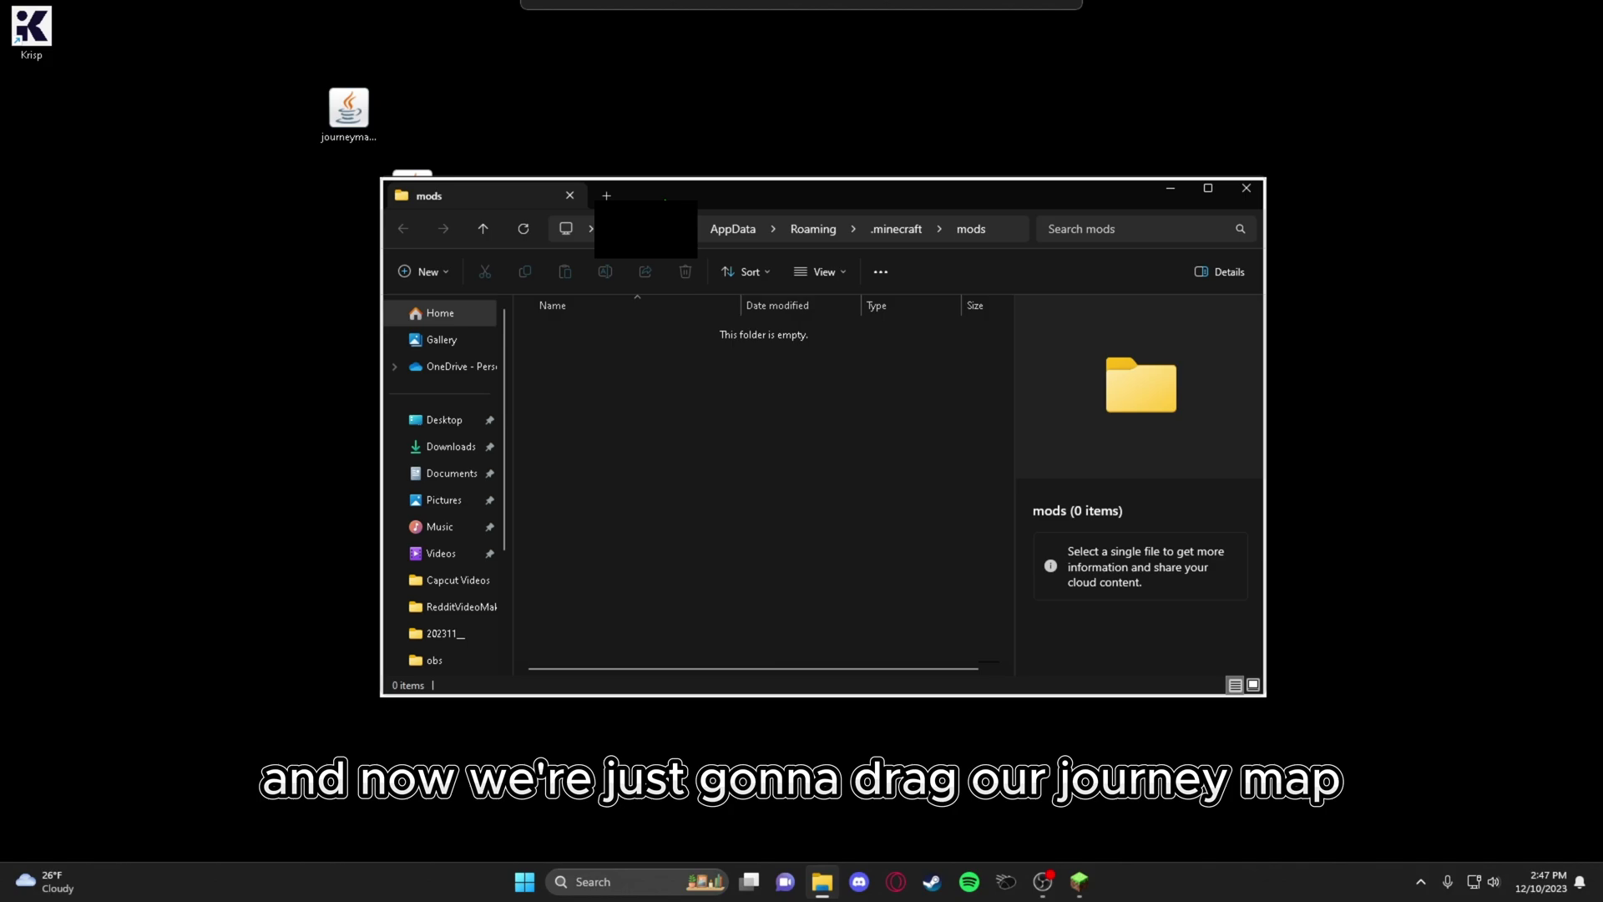
Move the JourneyMap jar file from the desktop into the .minecraft mods folder in File Explorer
left_click_drag(349, 109, 558, 327)
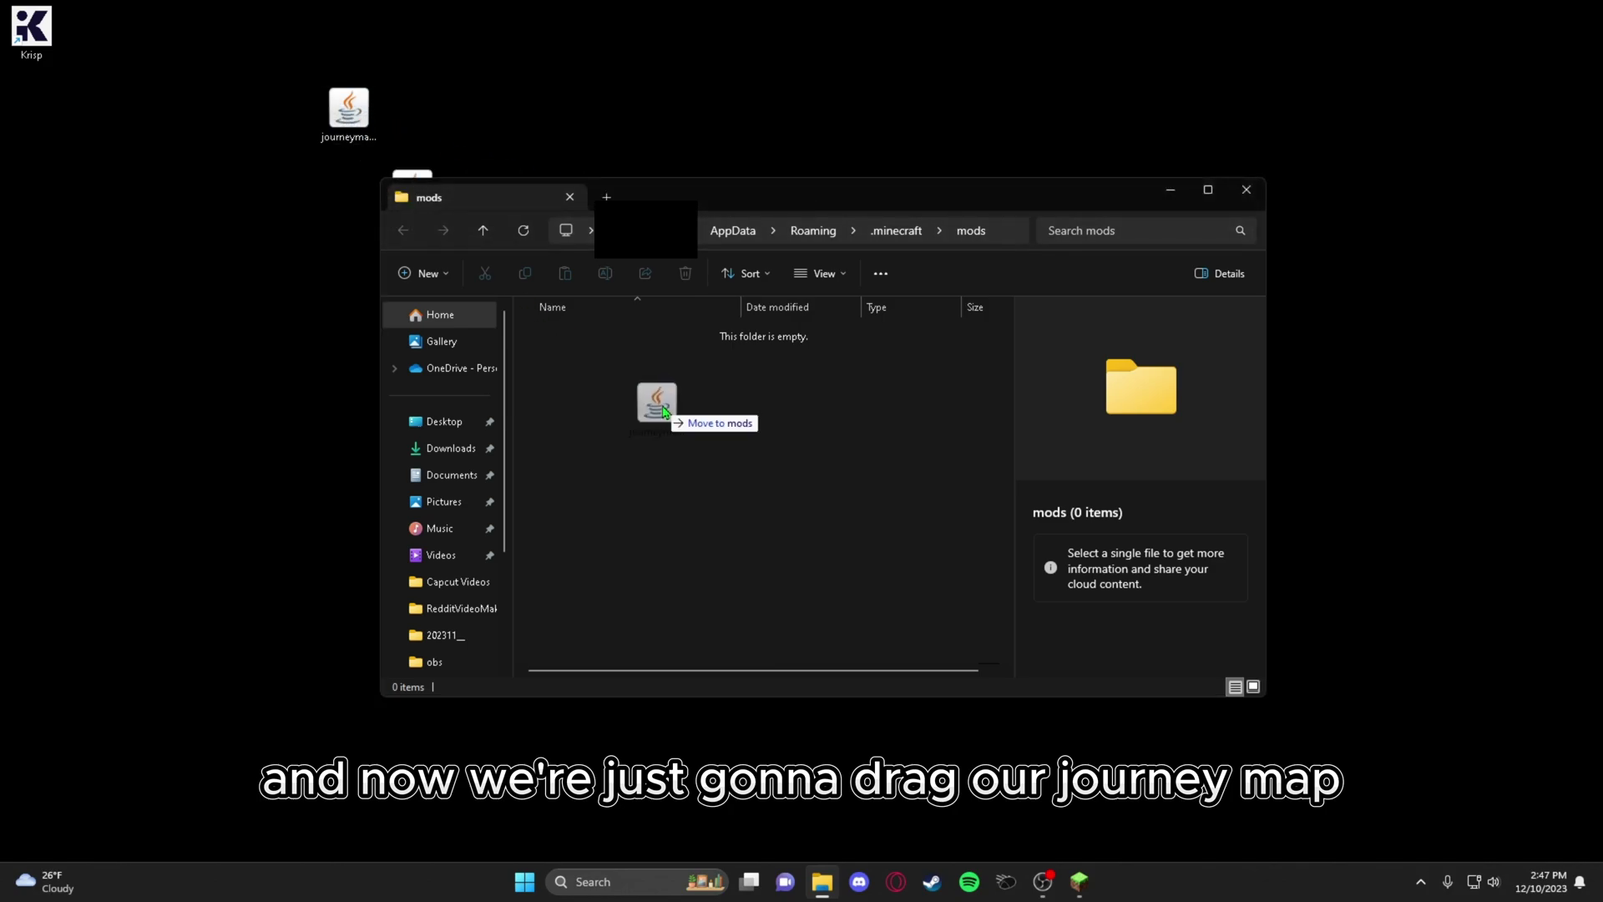
left_click_drag(665, 412, 662, 411)
left_click(649, 392)
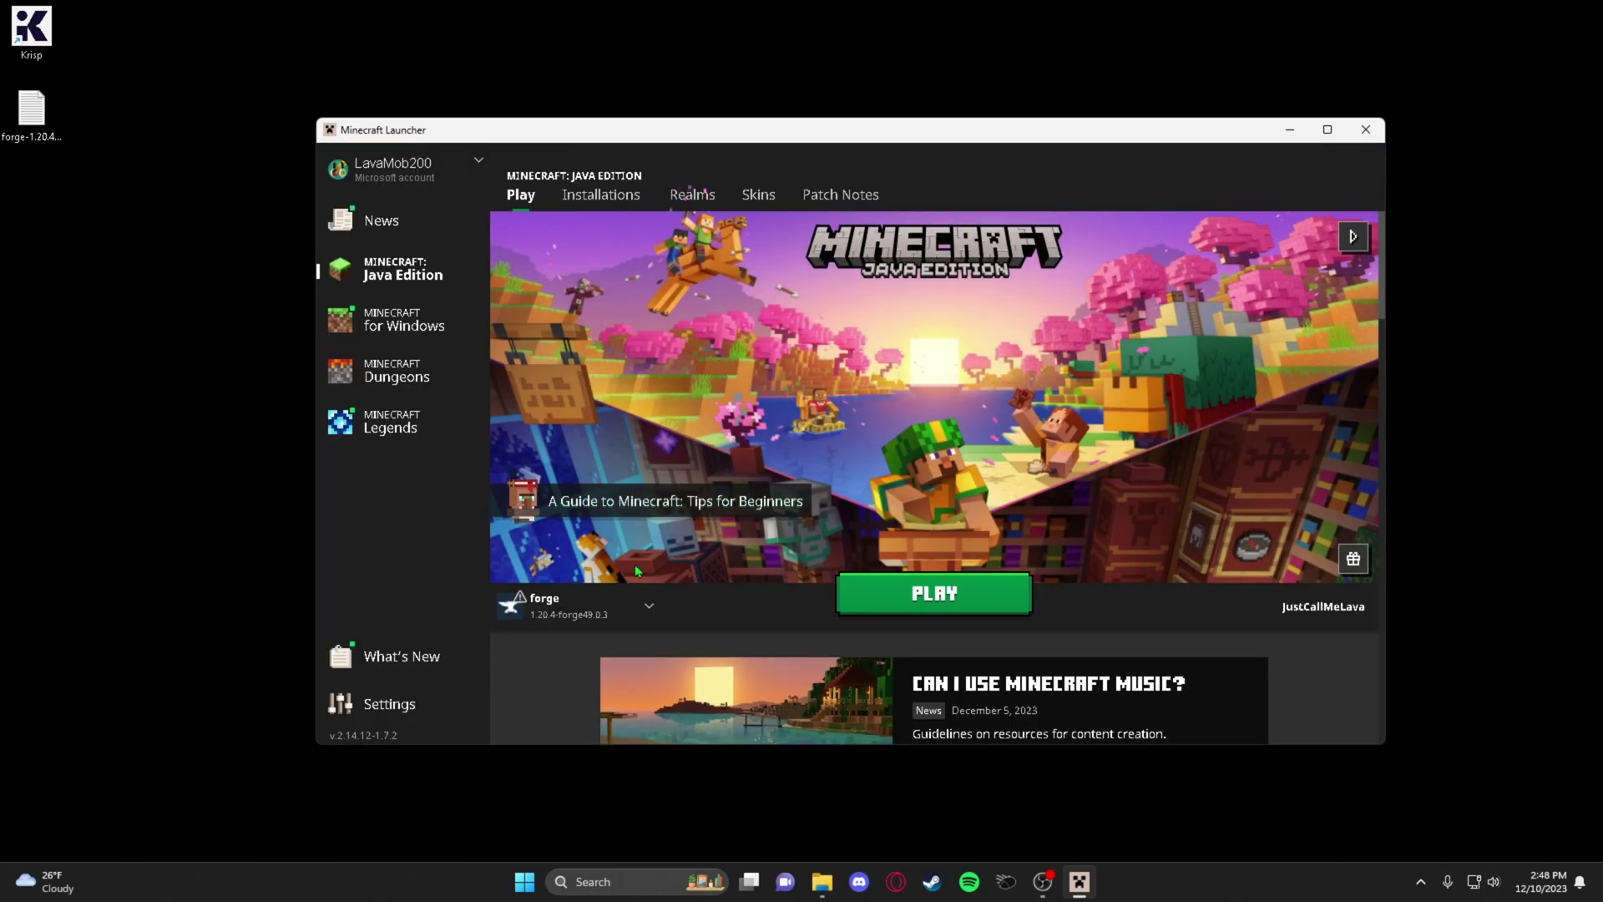
Switch back to the Minecraft Launcher and start the game again with the forge installation kept selected
left_click(618, 609)
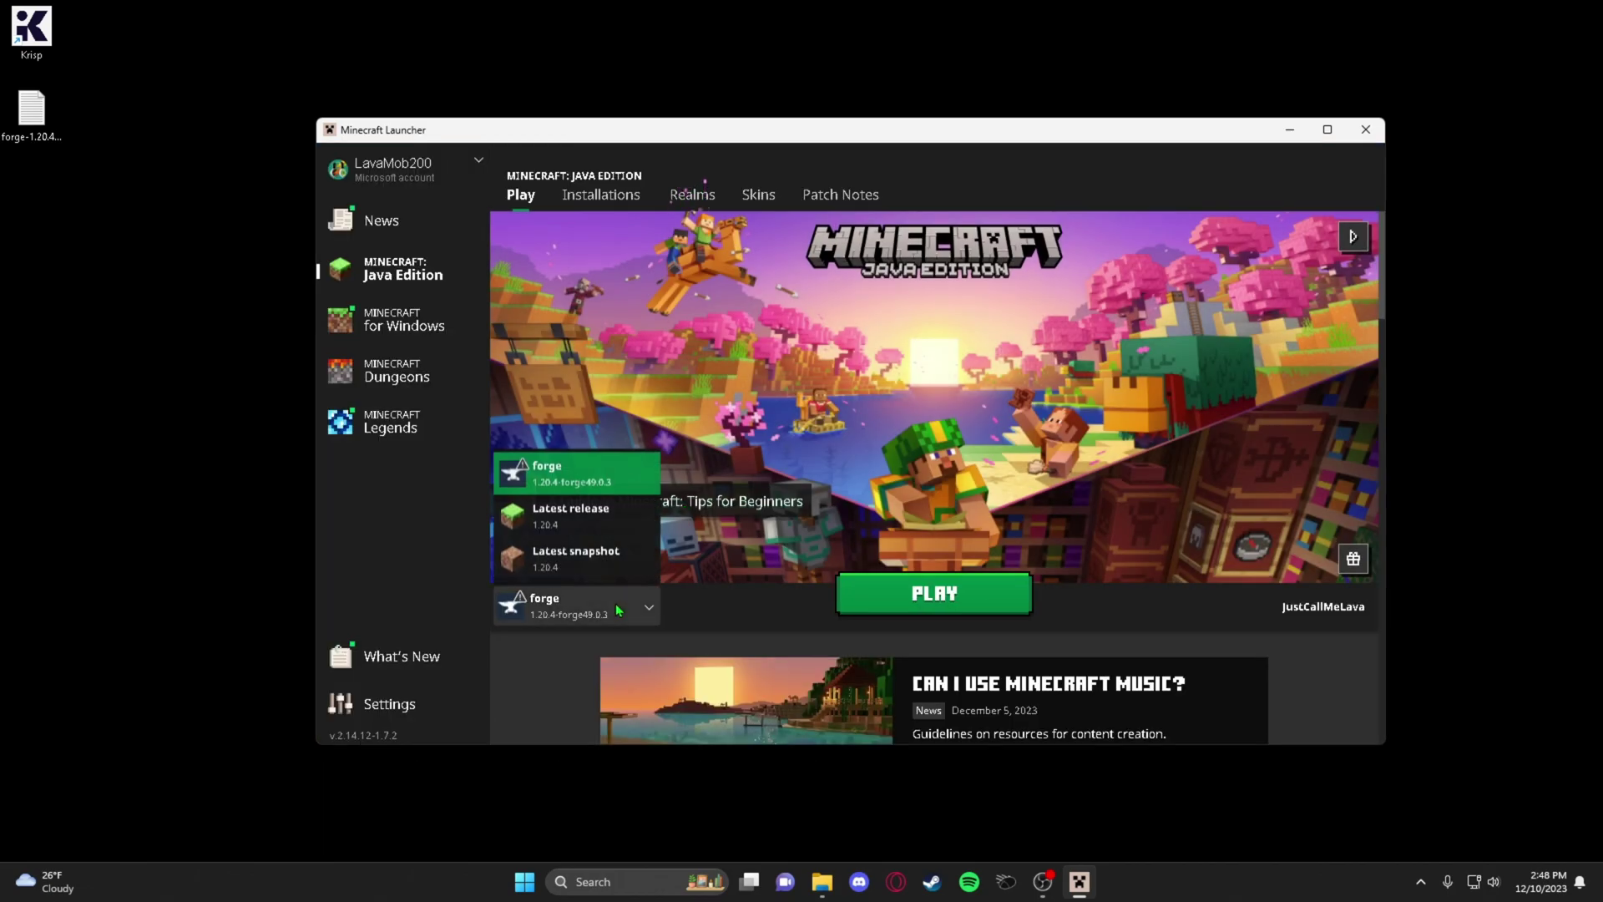
left_click(619, 608)
left_click(916, 601)
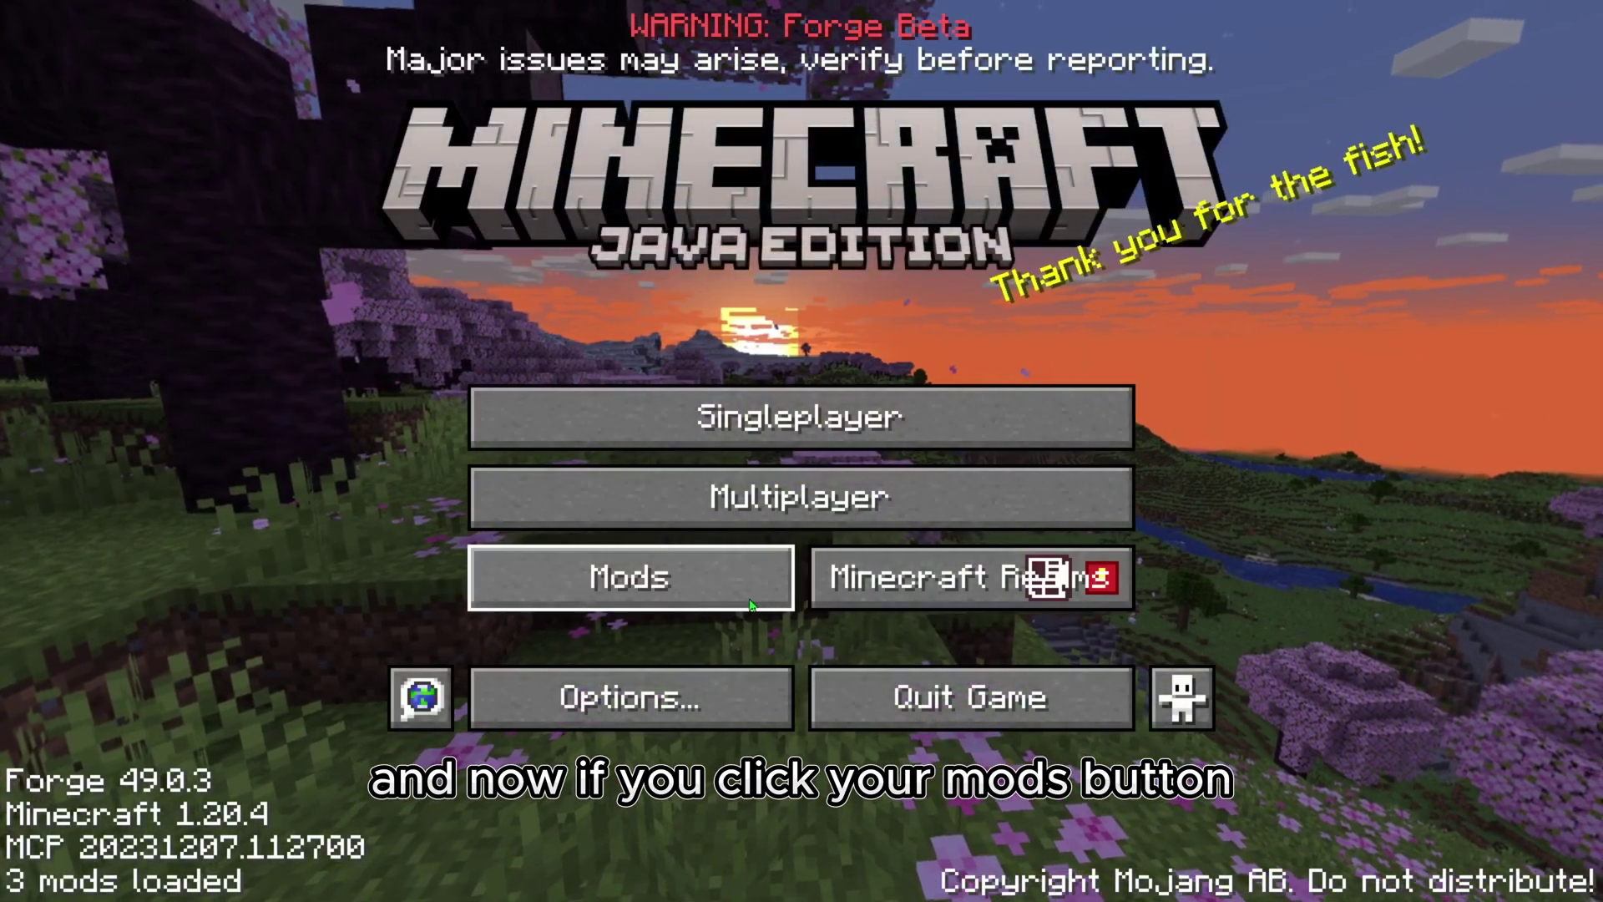
Check the Journeymap entry in the game's list of loaded mods, and return to the title screen
left_click(728, 585)
left_click(211, 349)
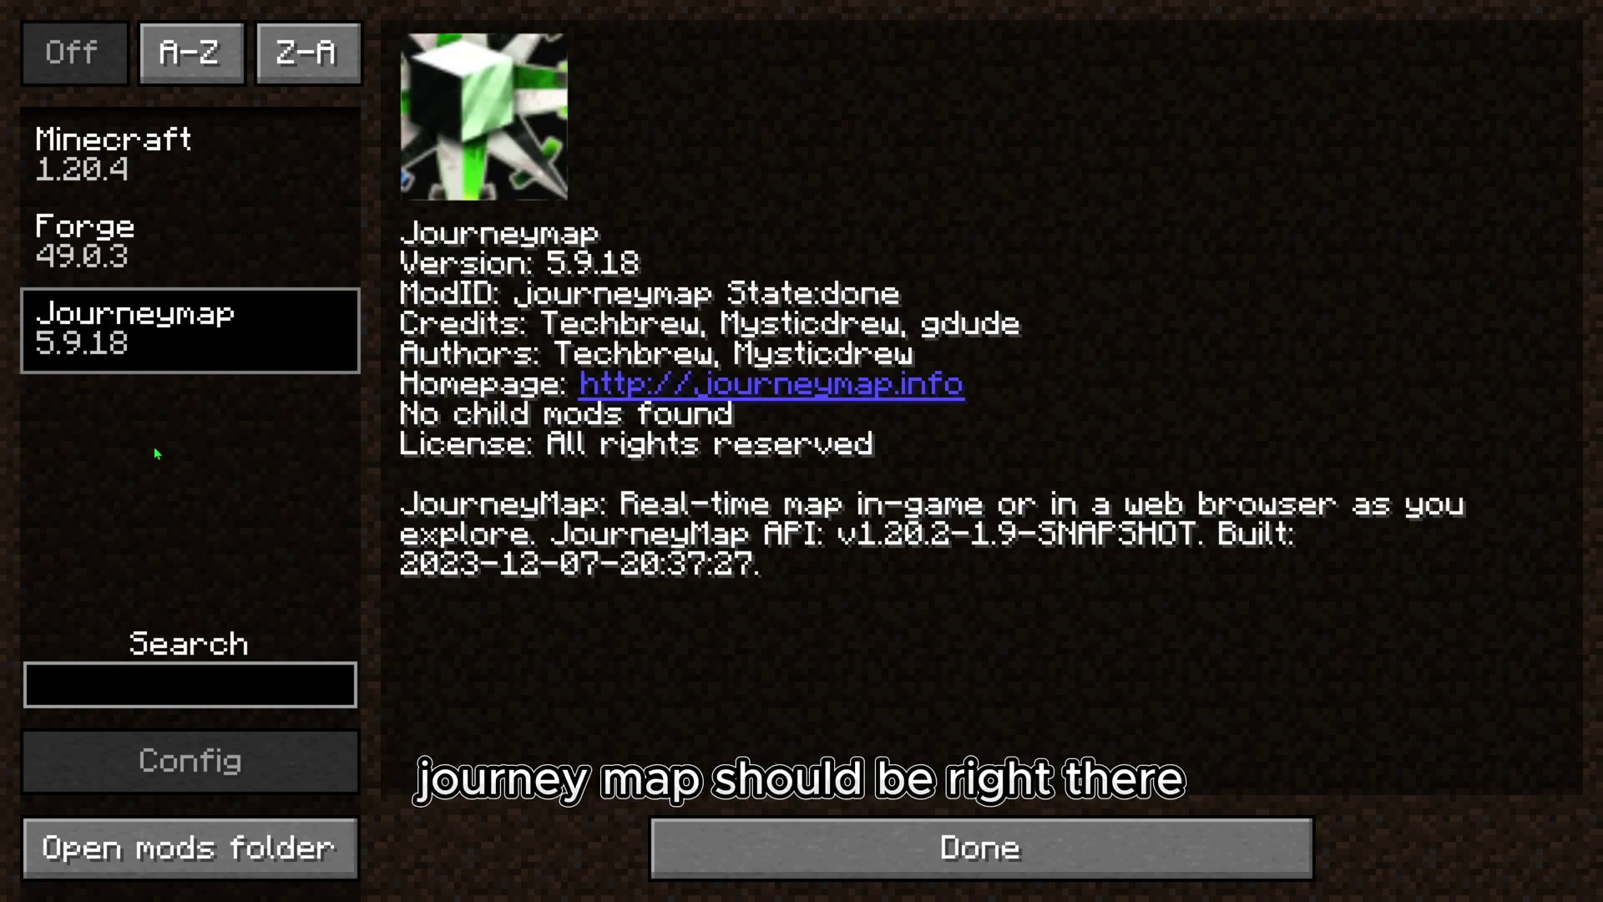
left_click(757, 823)
Load the singleplayer world New World and break out of the stone cave to walk on the grassy surface
left_click(780, 414)
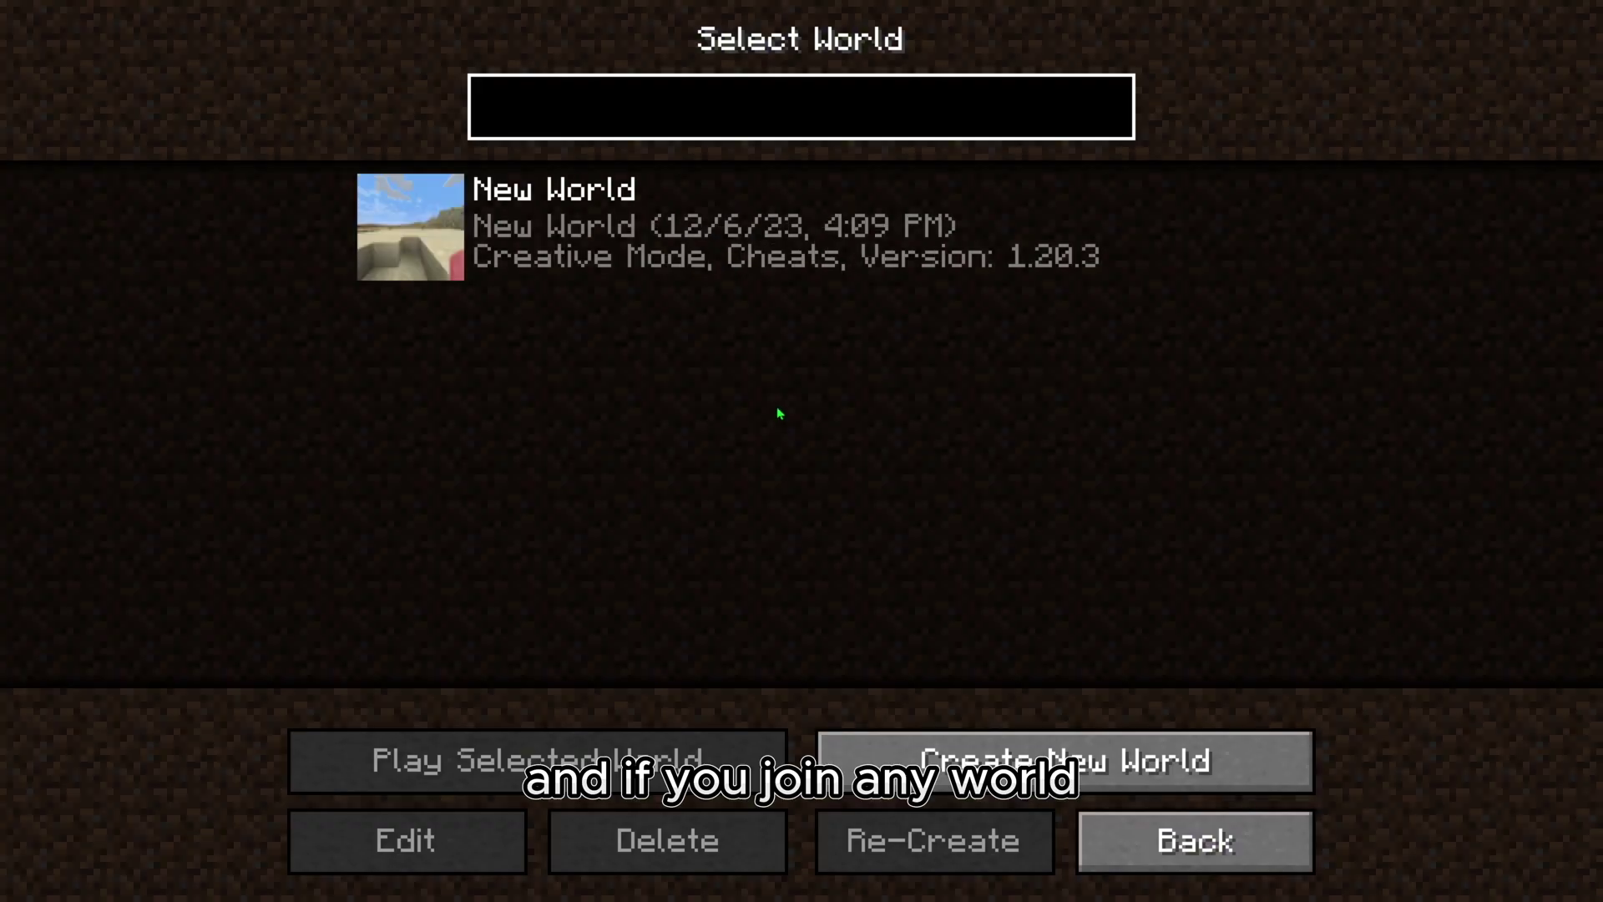
double_click(752, 271)
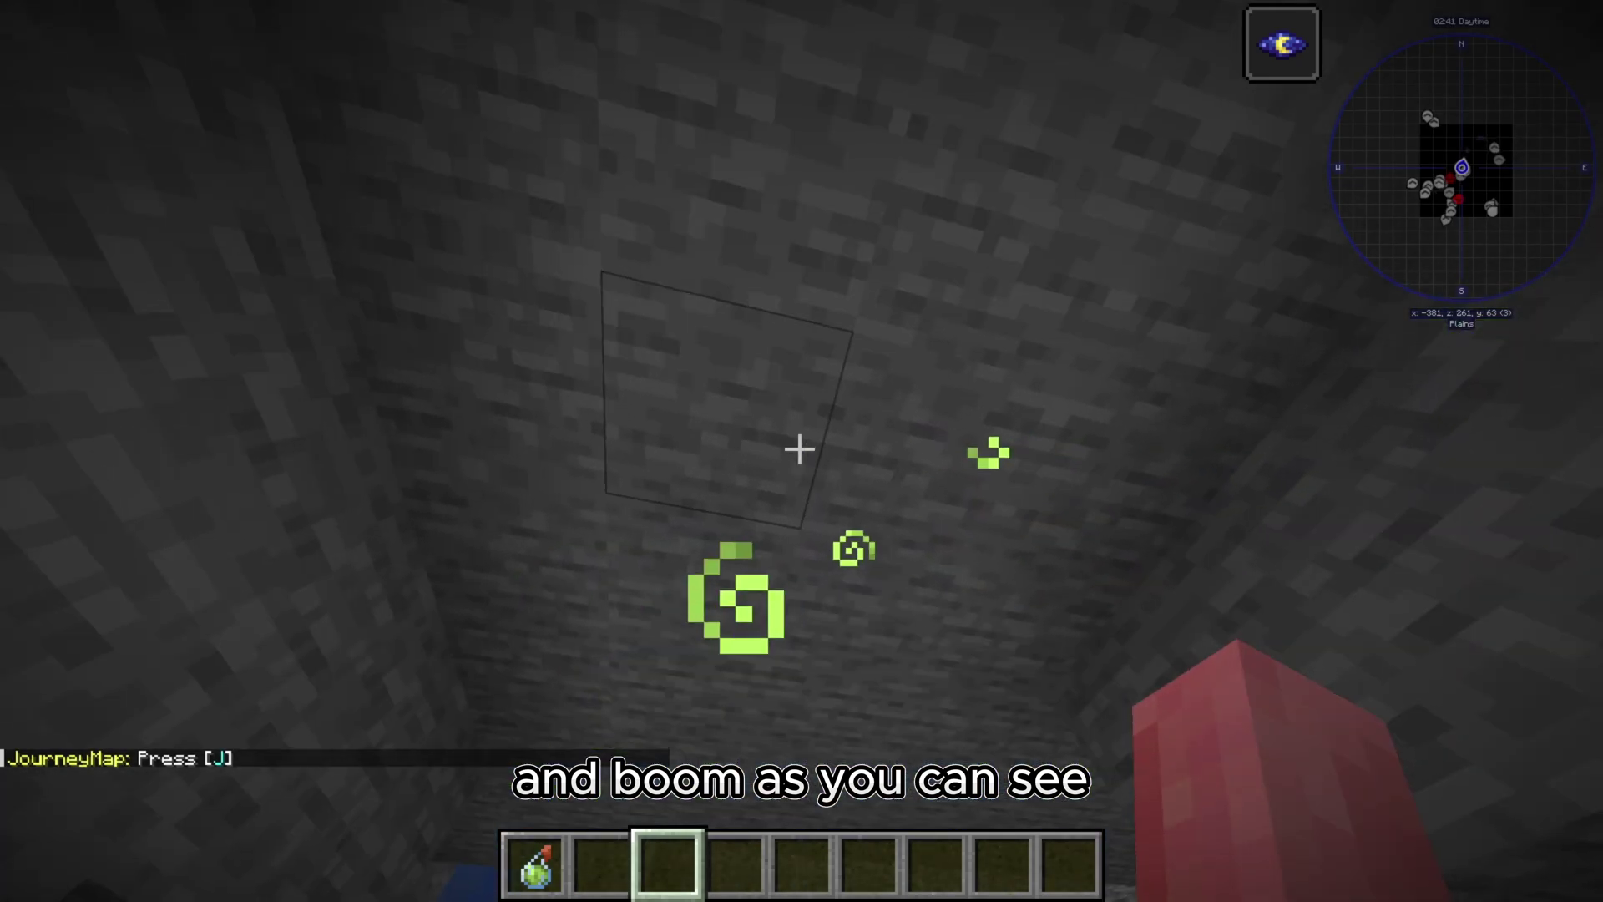
left_click(799, 449)
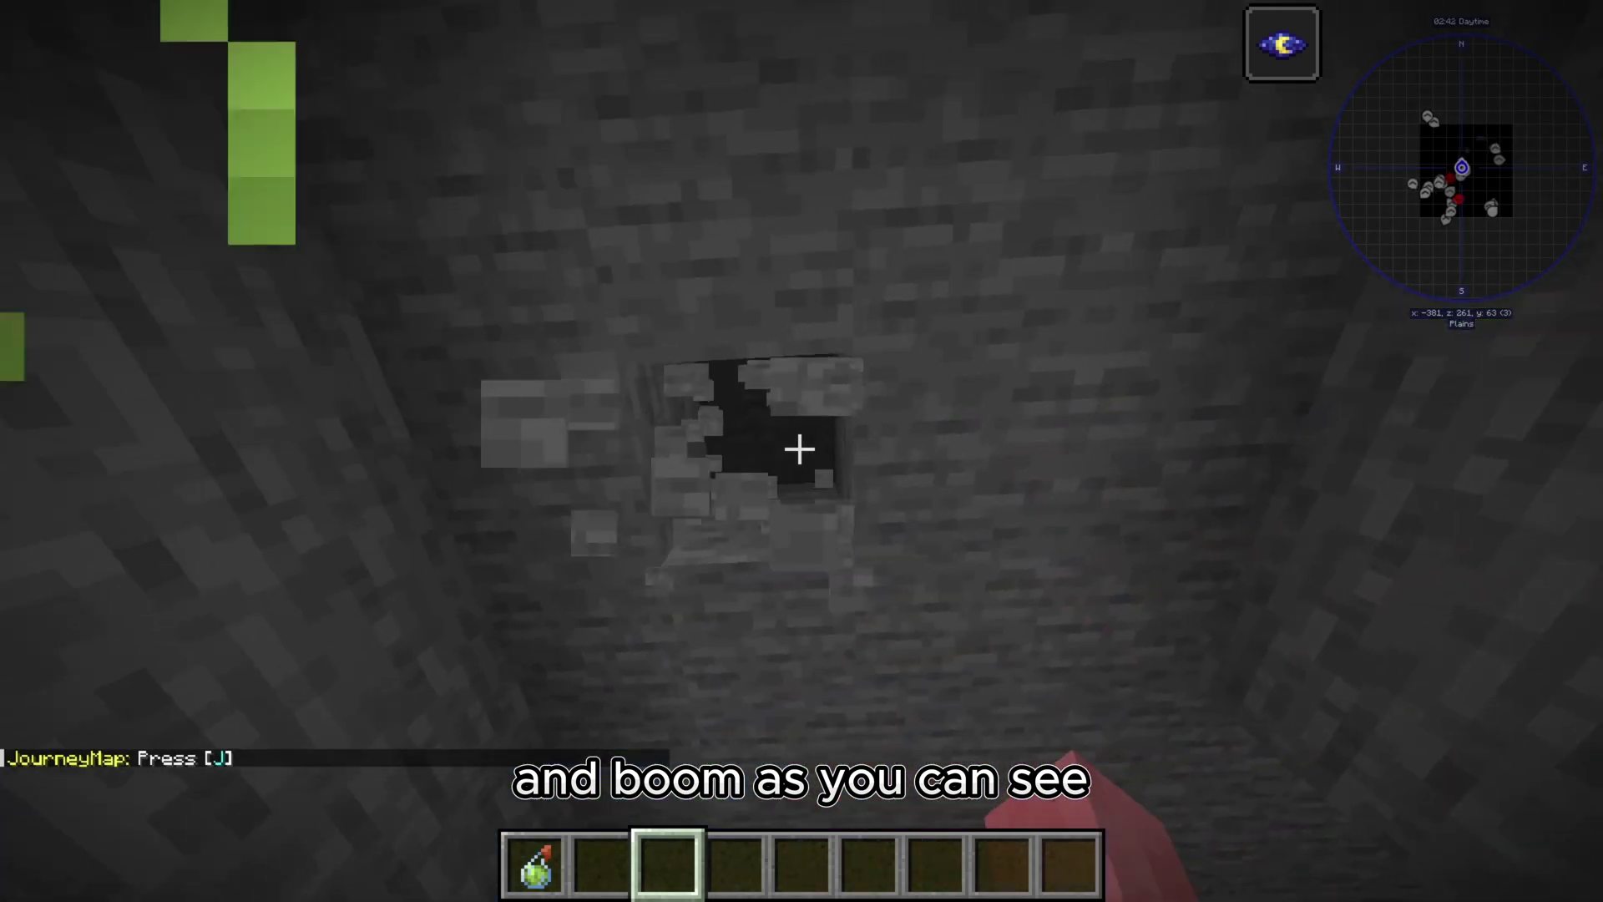
key("space")
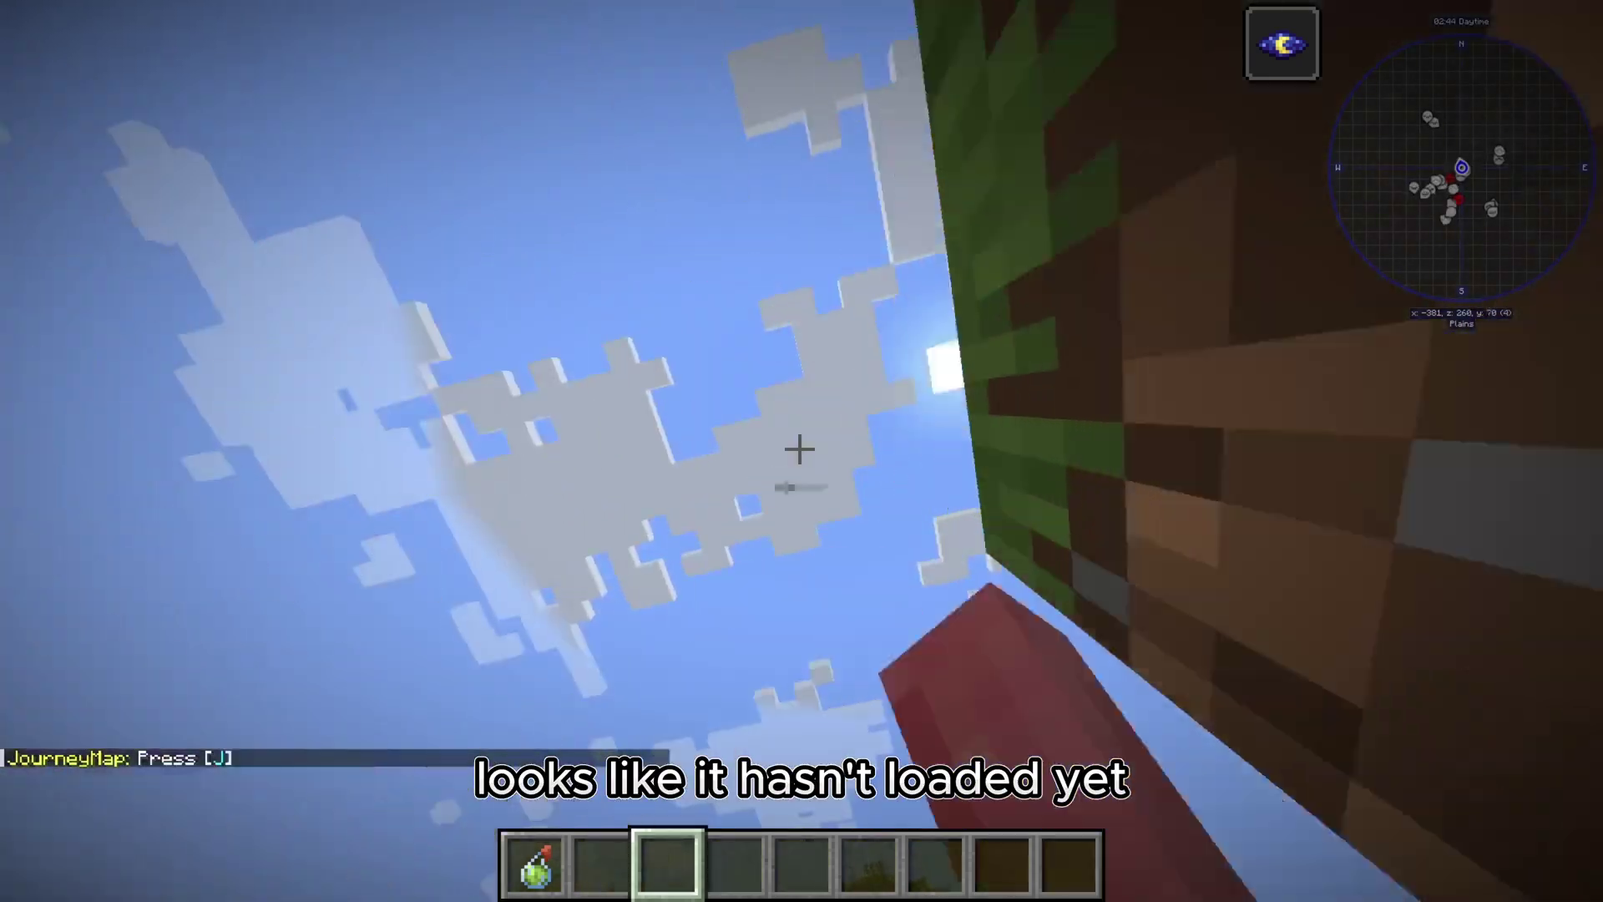
key("w")
key("w")
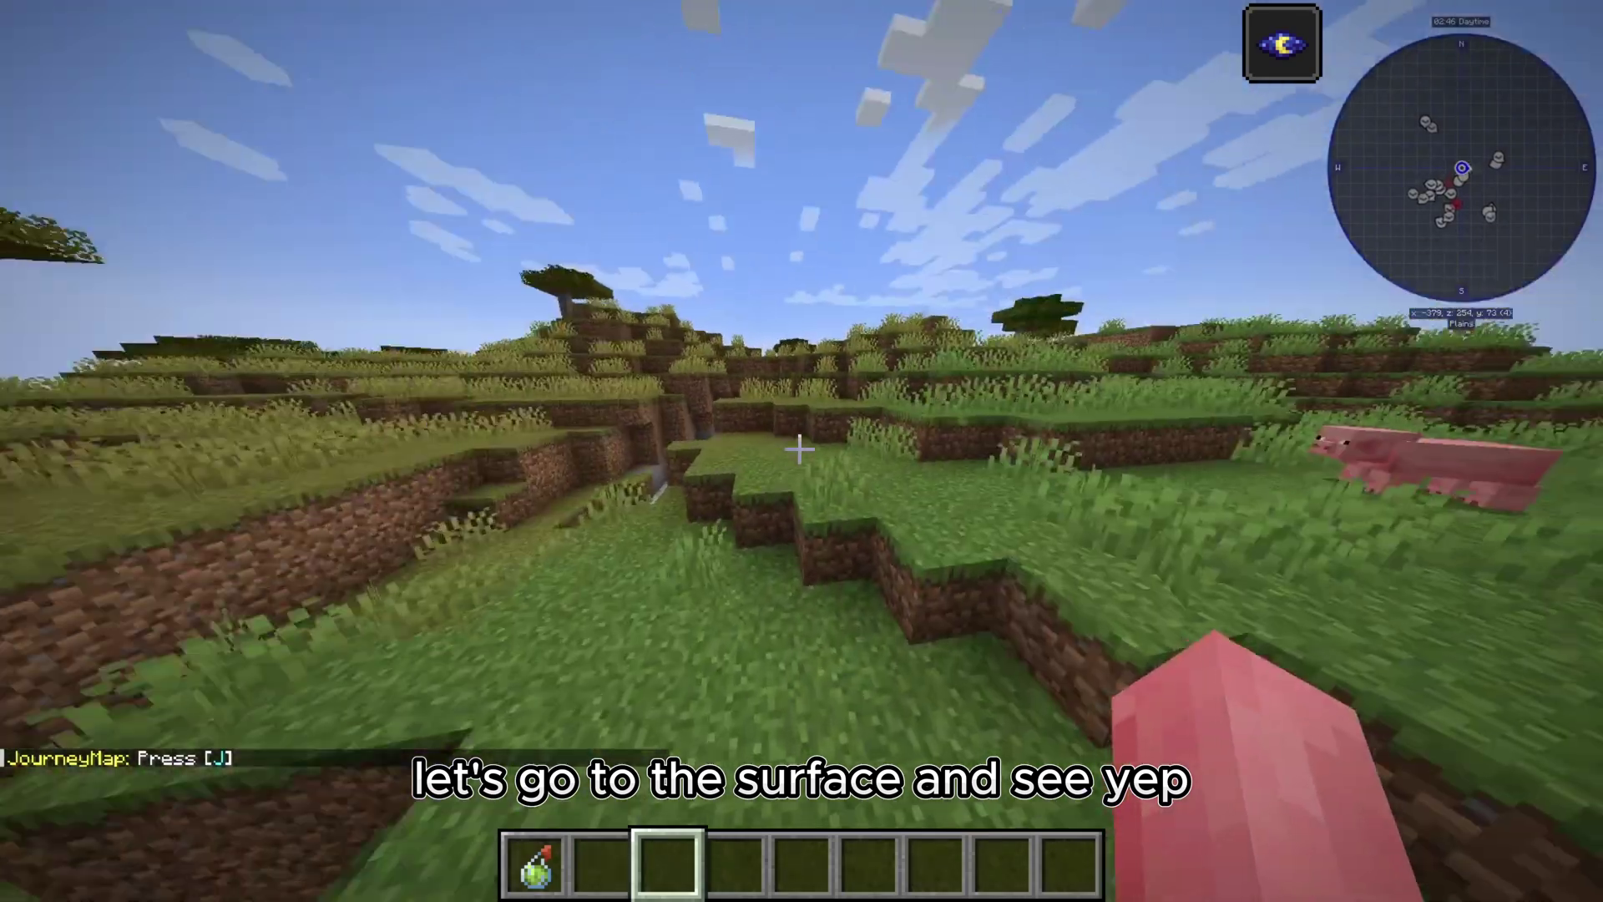
key("w")
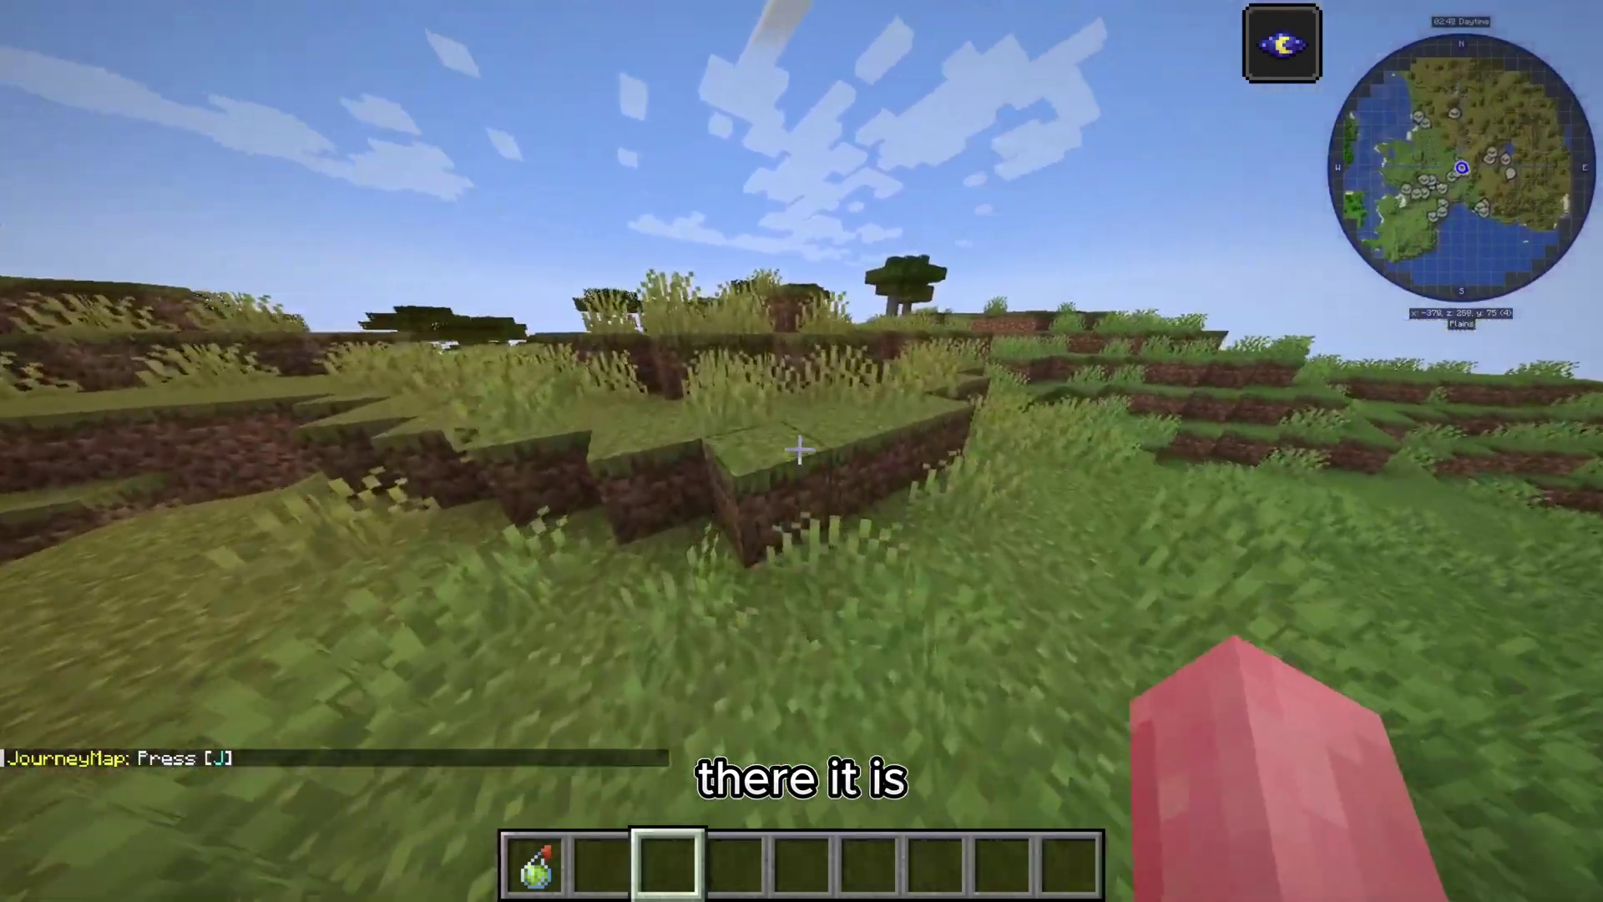
Walk across the grassland, and open the Key Binds list in the game's control options
key("w")
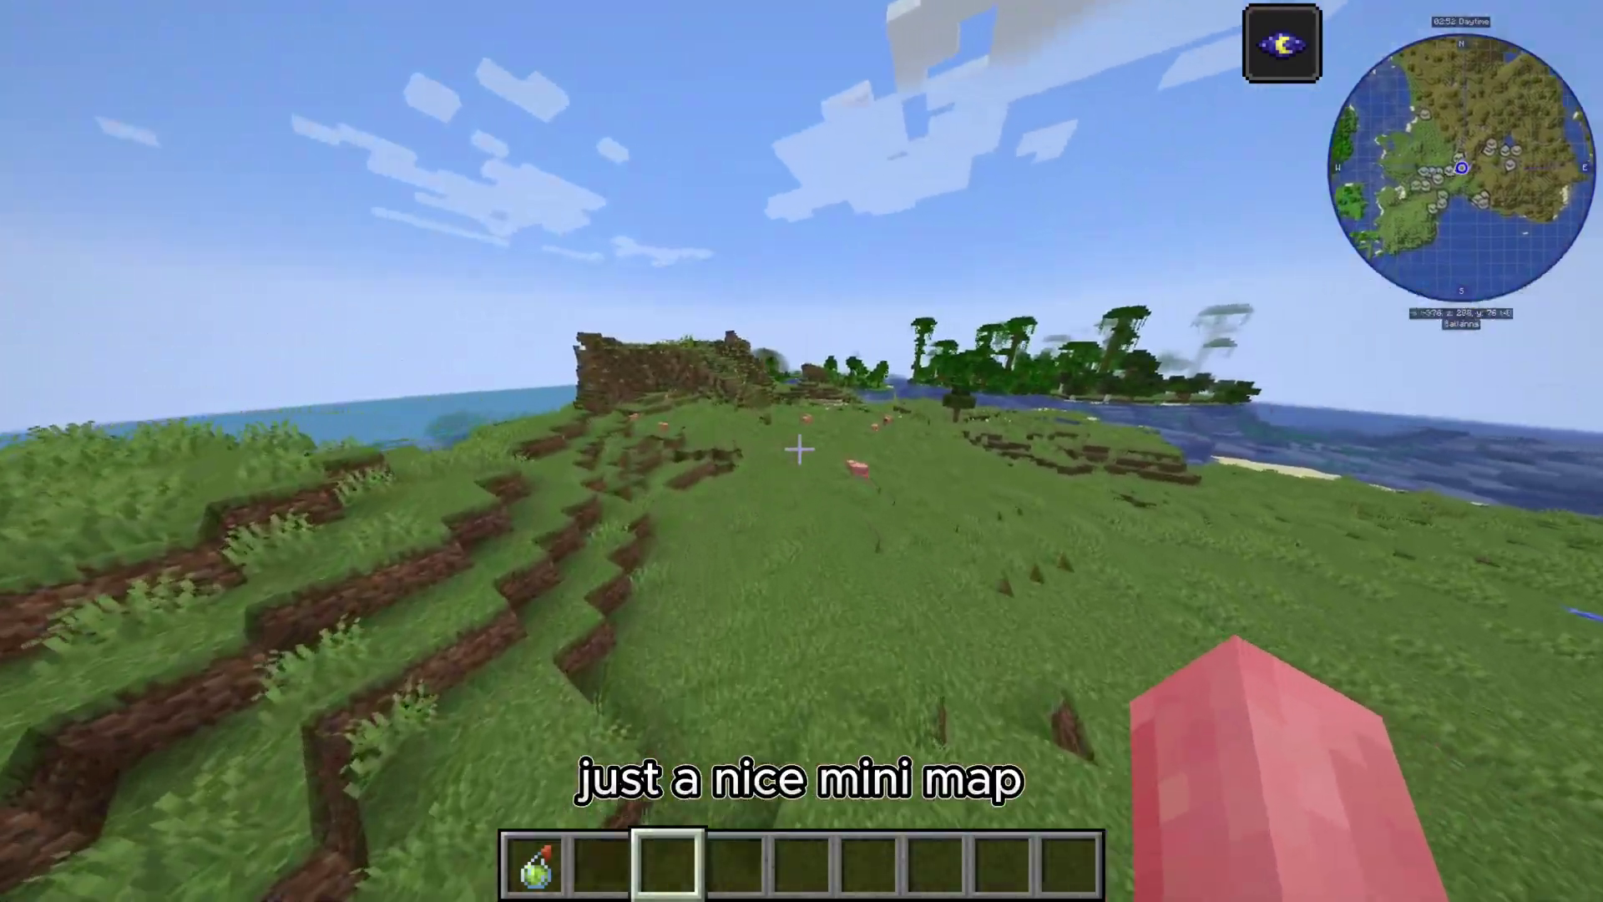
key("Escape")
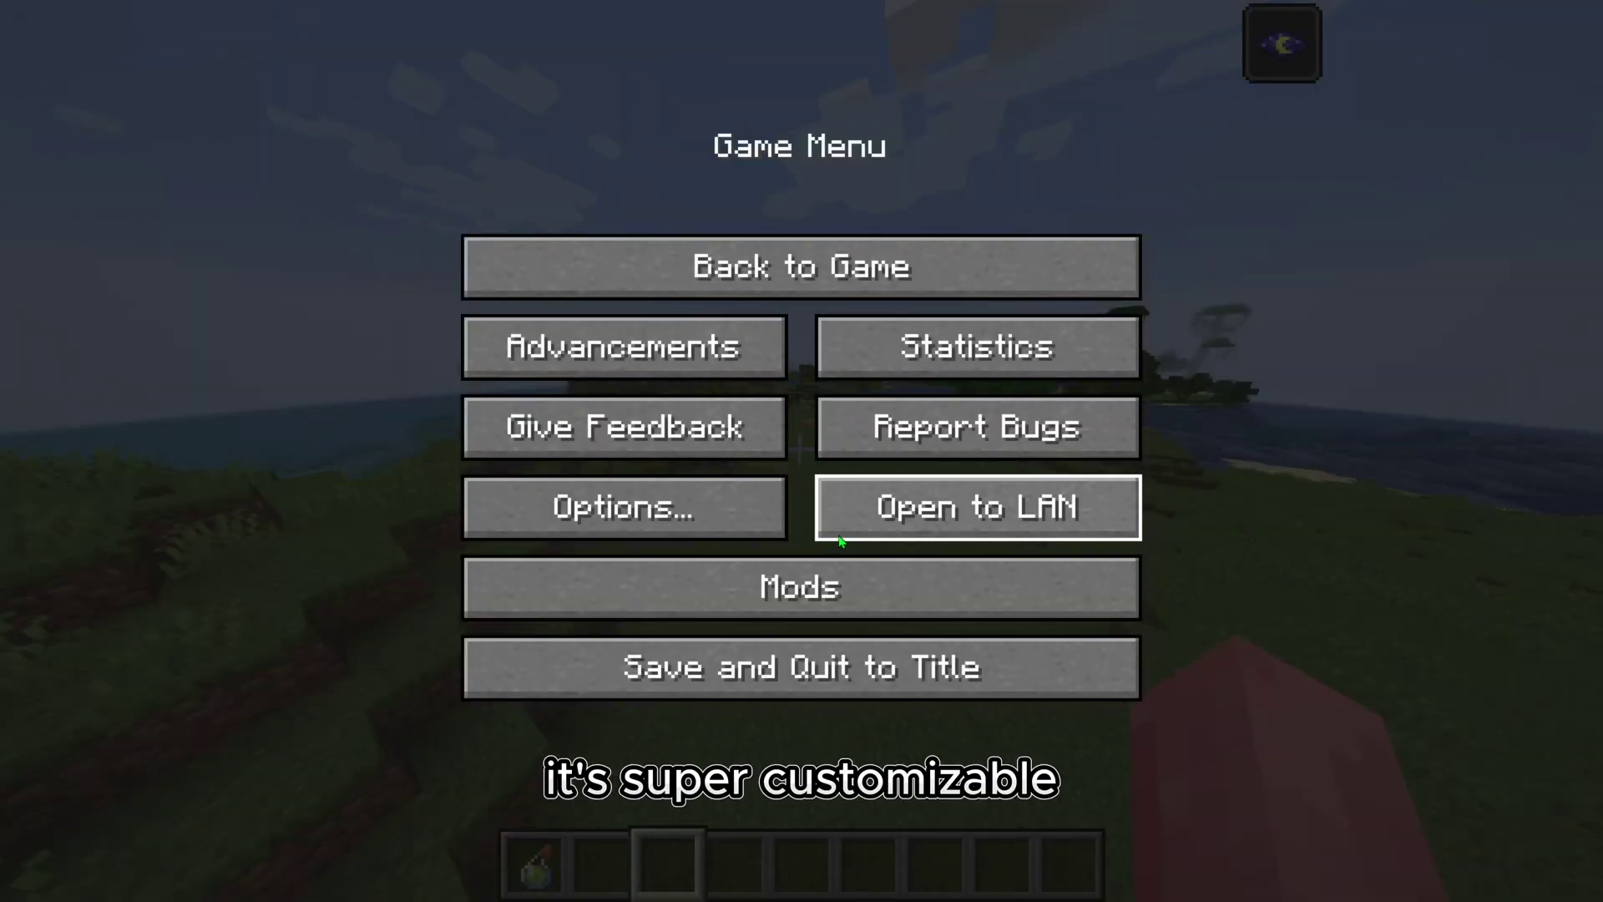
left_click(746, 509)
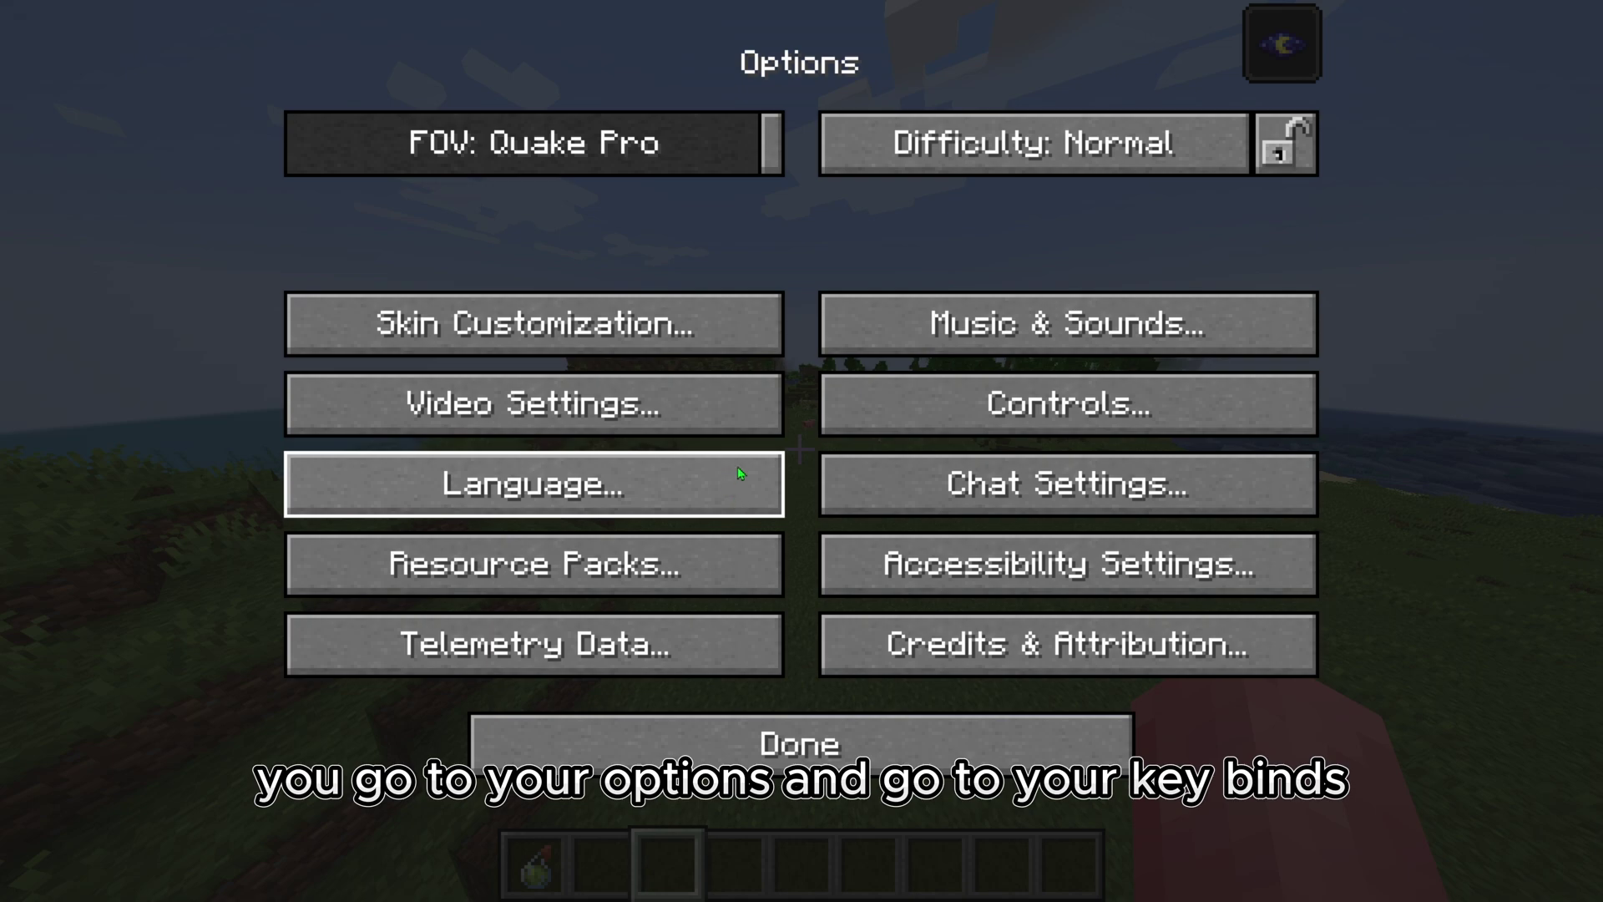
left_click(960, 417)
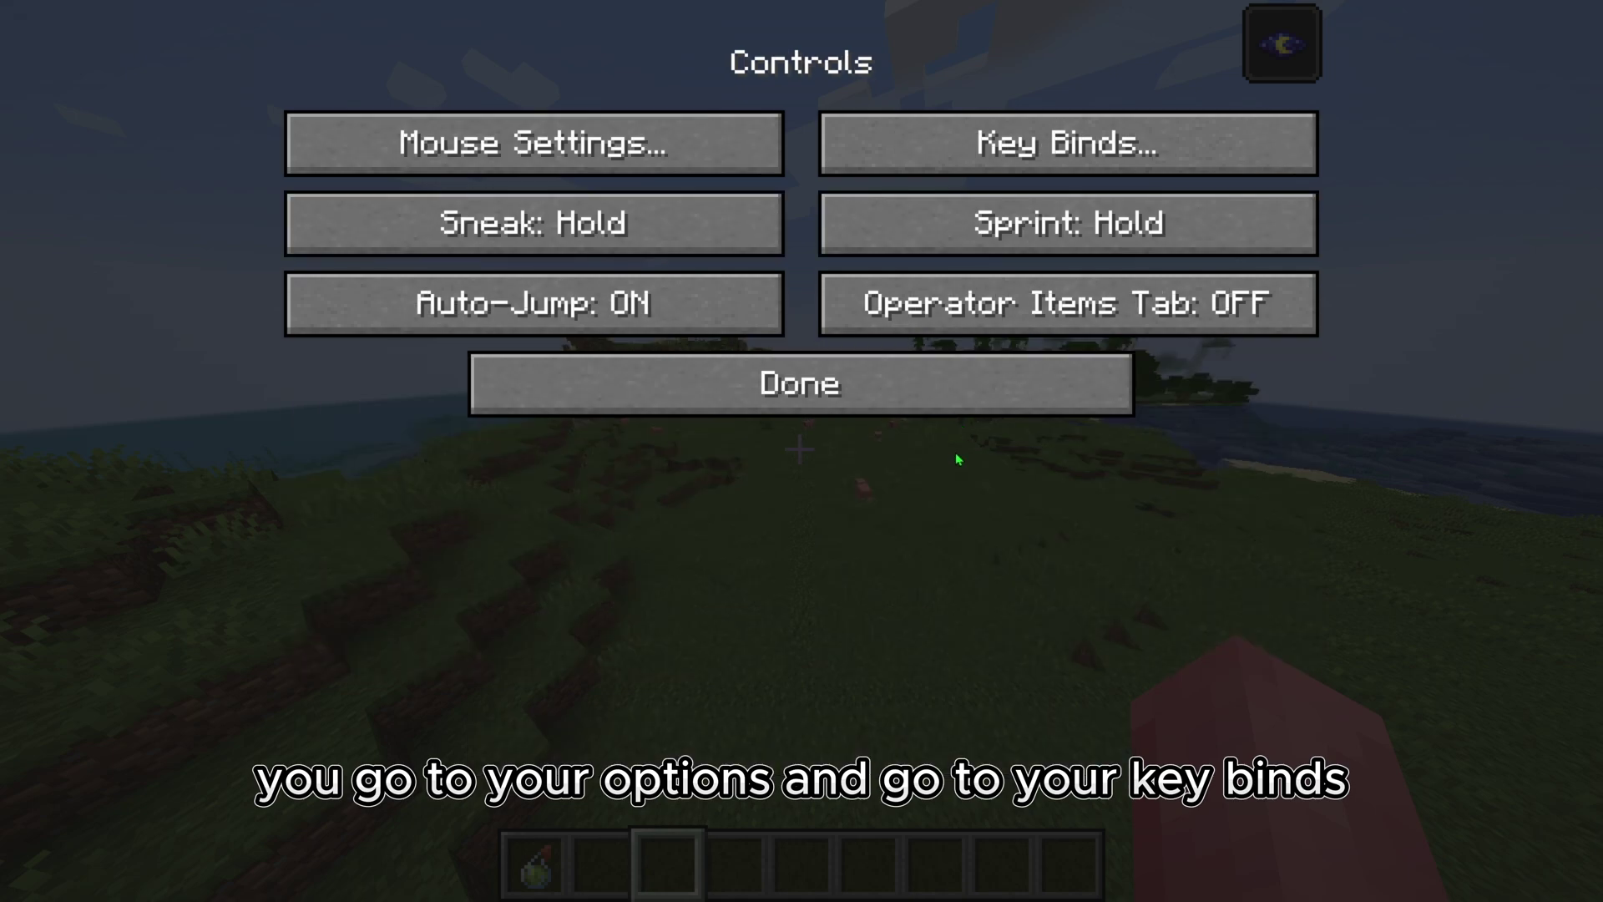
left_click(1039, 144)
Examine the JourneyMap section of the key binds, and return to the world to walk towards the savanna trees
scroll(1111, 617, "down", 10)
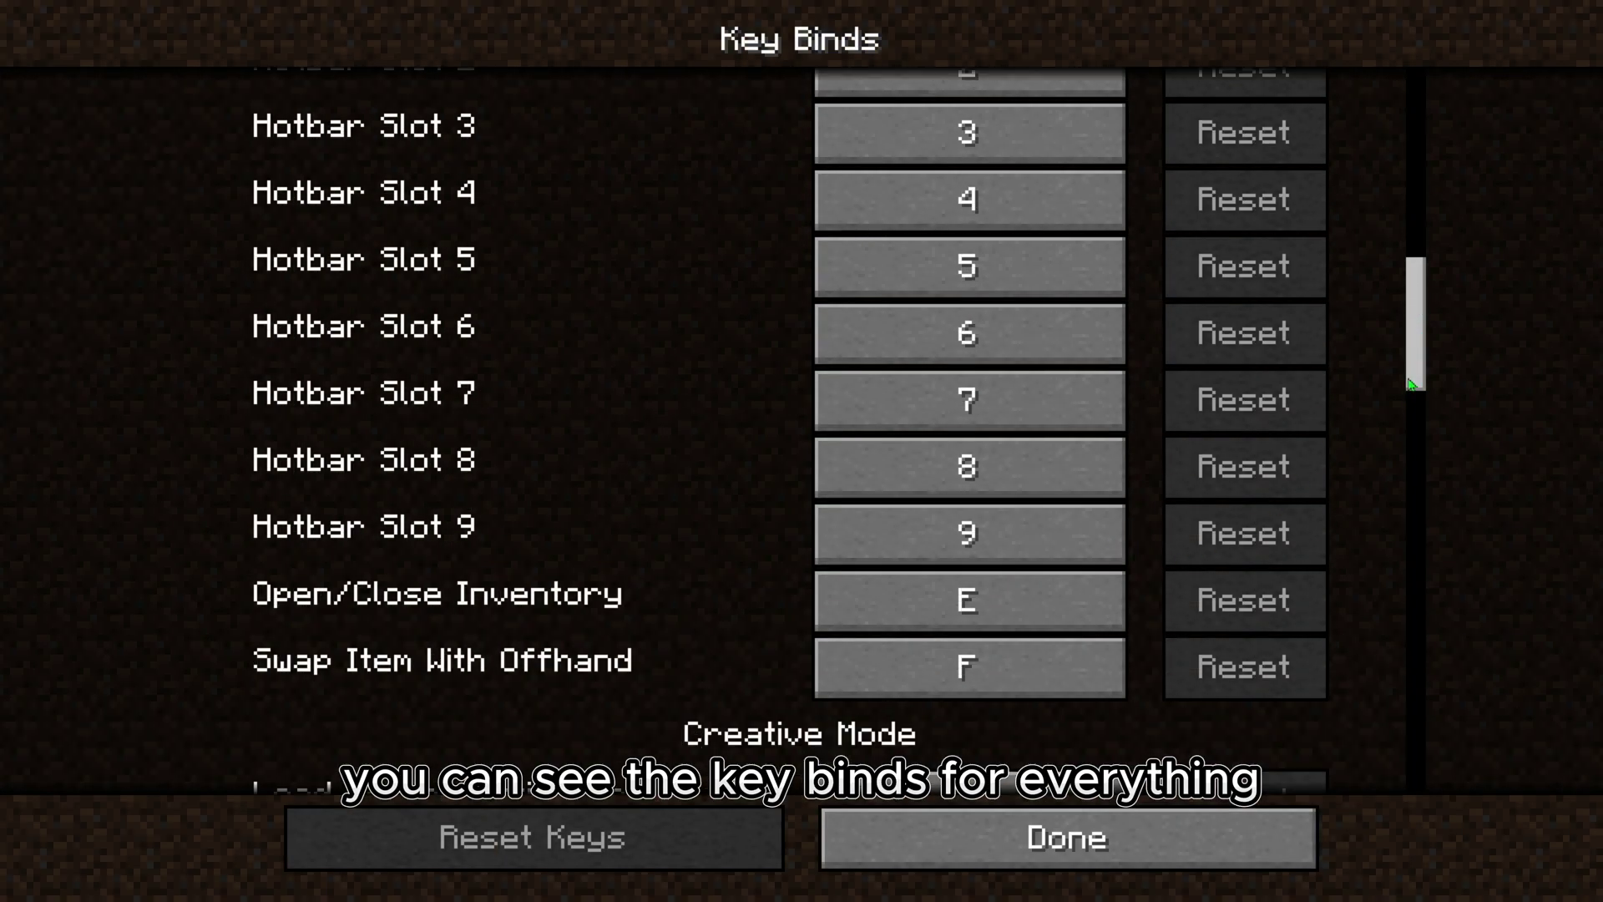
left_click_drag(1411, 384, 1355, 655)
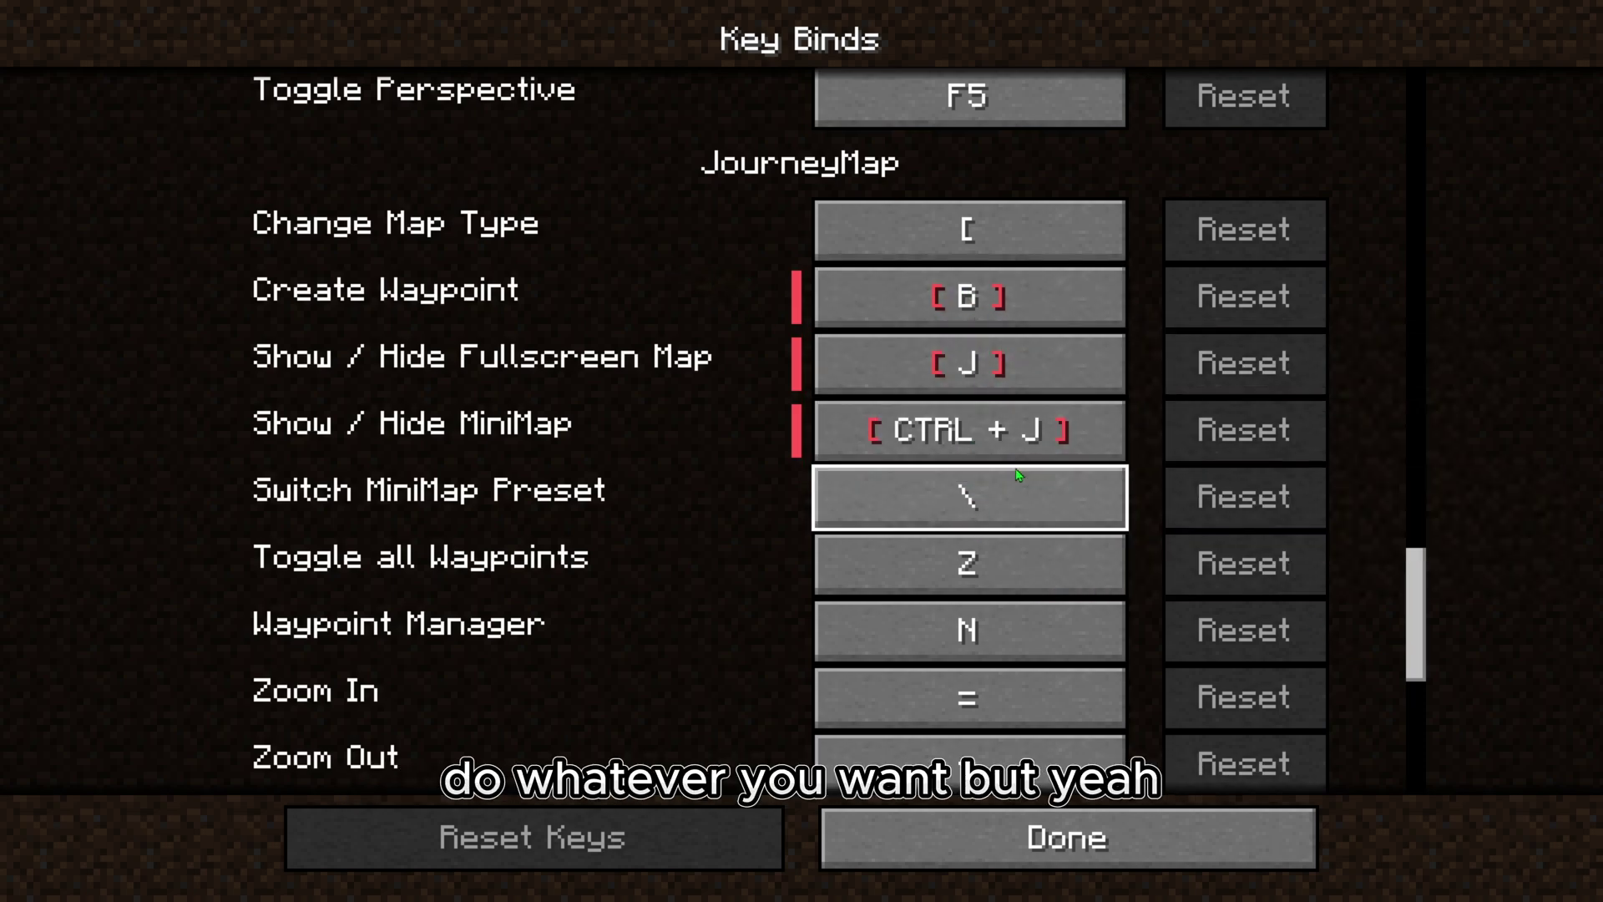
scroll(1019, 476, "down", 2)
scroll(1052, 501, "up", 4)
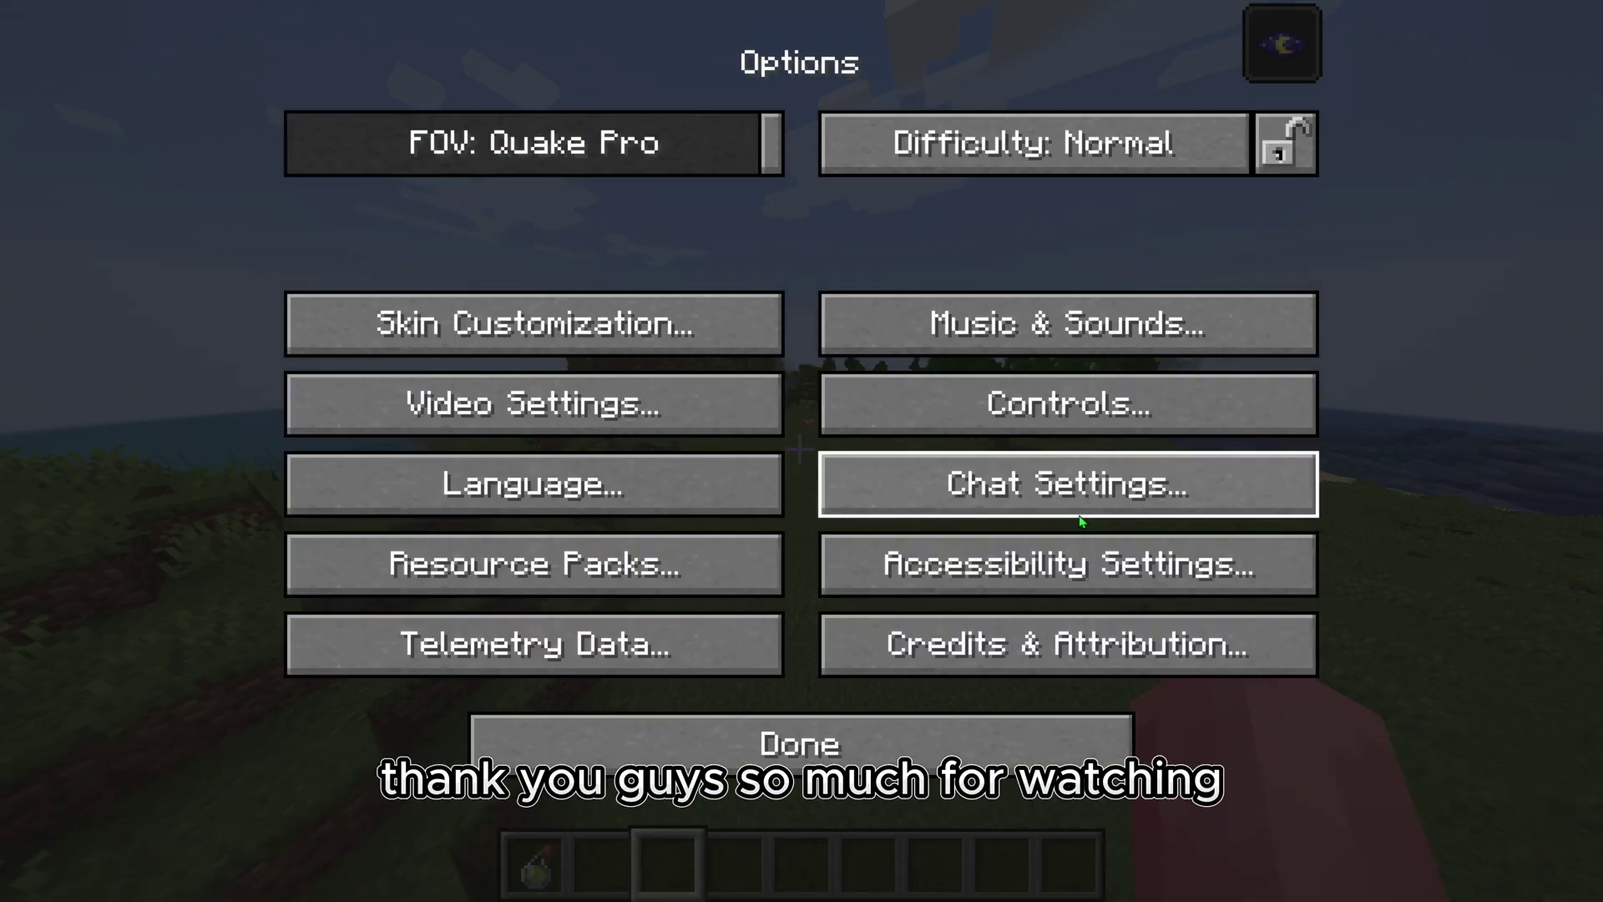
key("Escape")
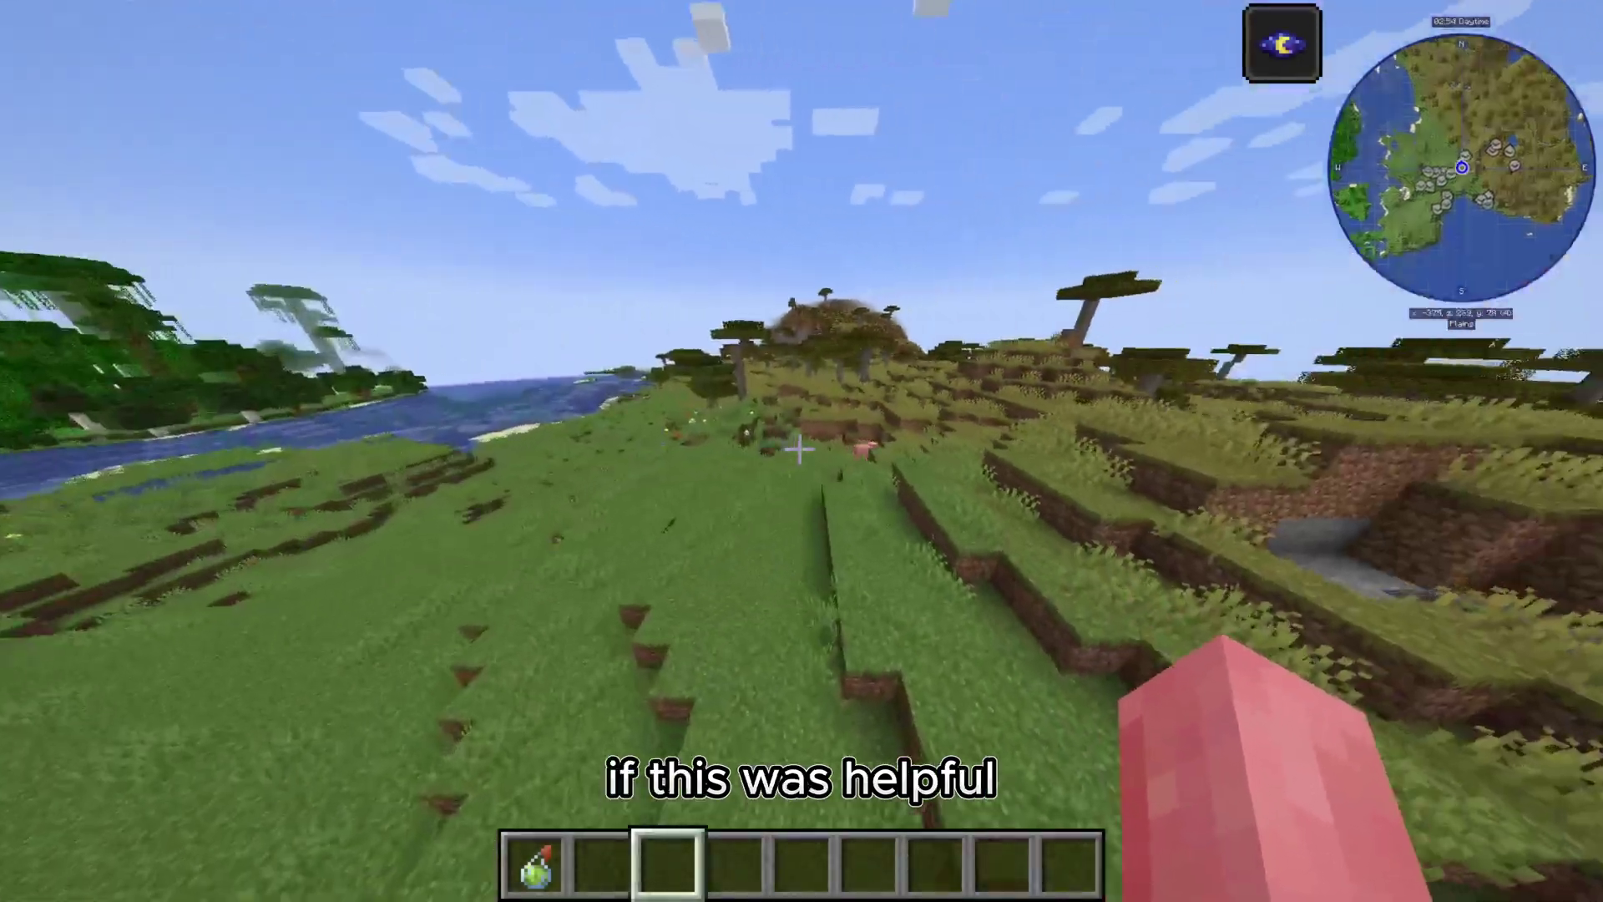
key("w")
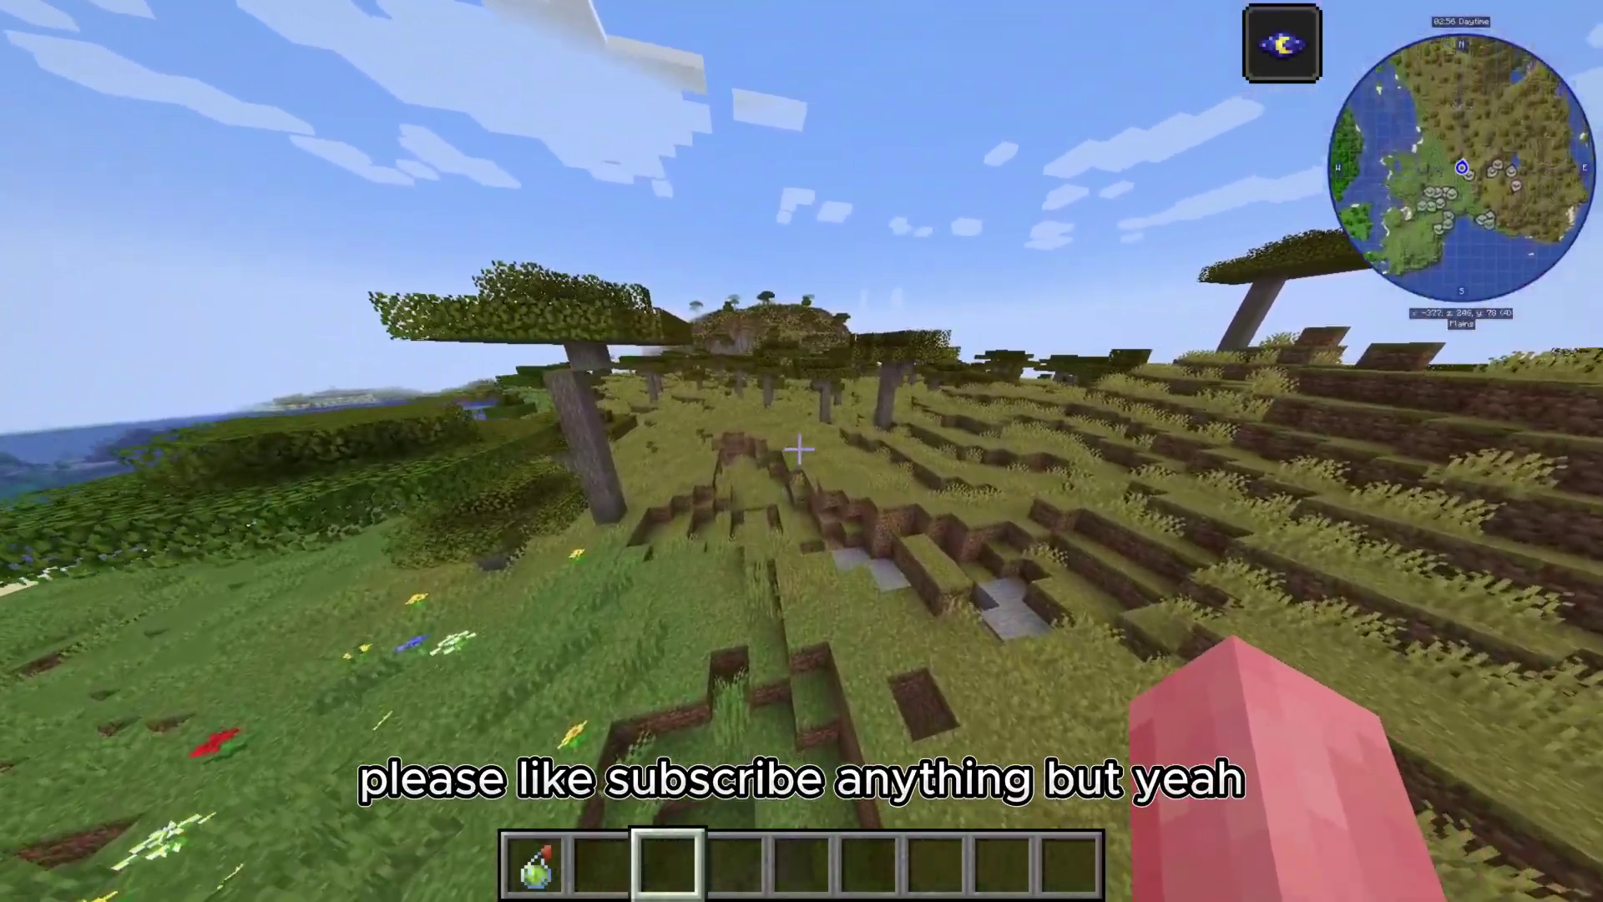